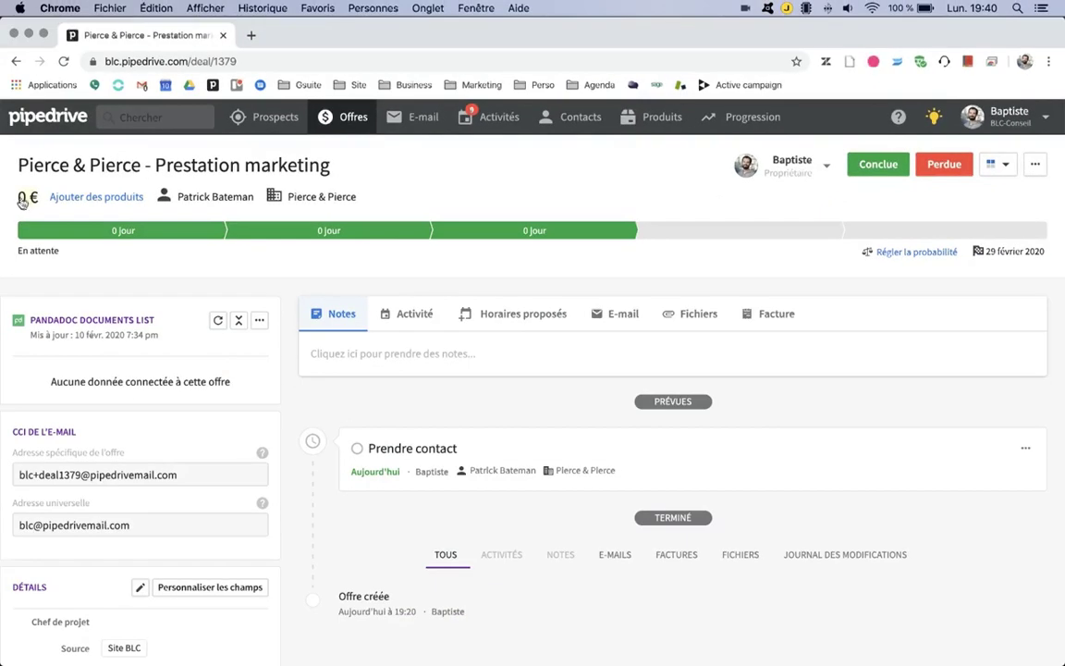
- Start adding products to the Pierce & Pierce deal and choose "PRECON: Prestation conseil" as the item
click(24, 202)
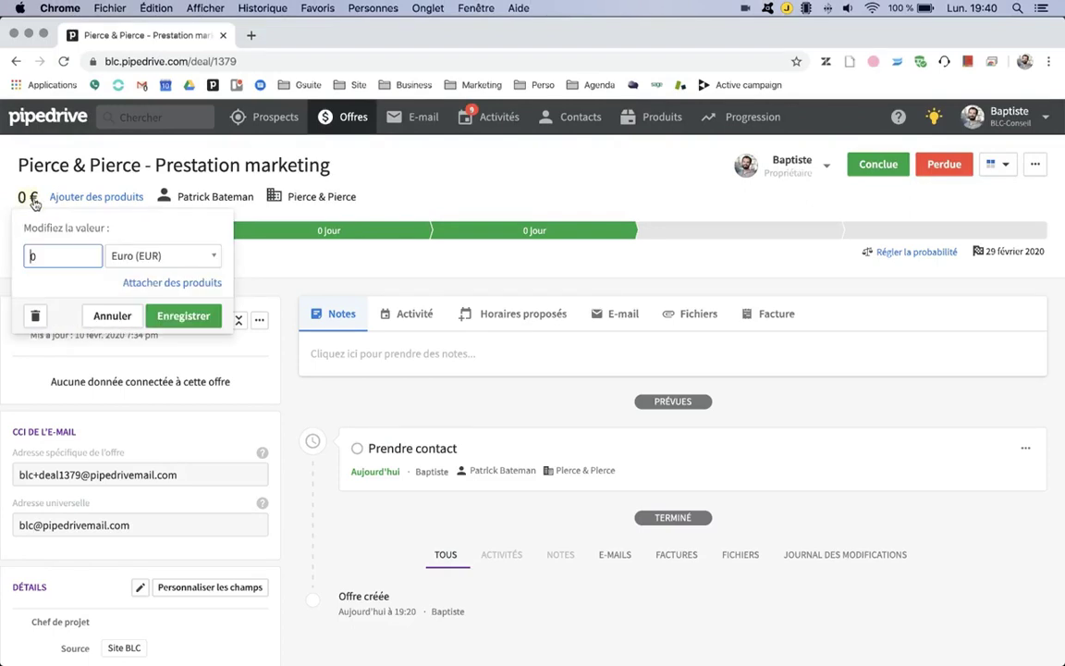
click(107, 311)
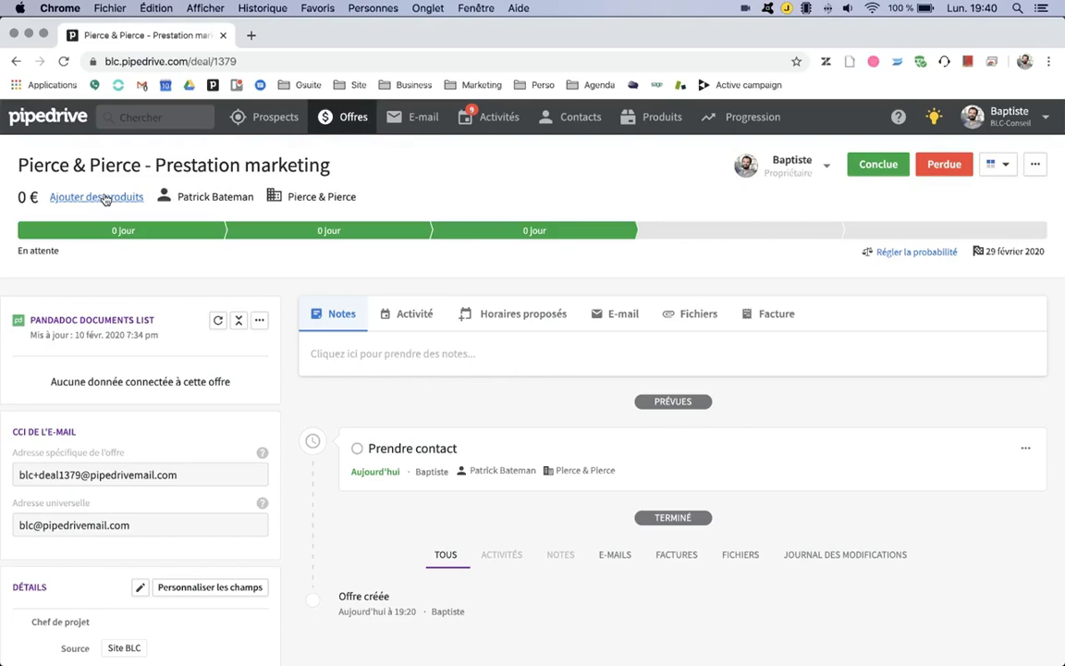
click(106, 200)
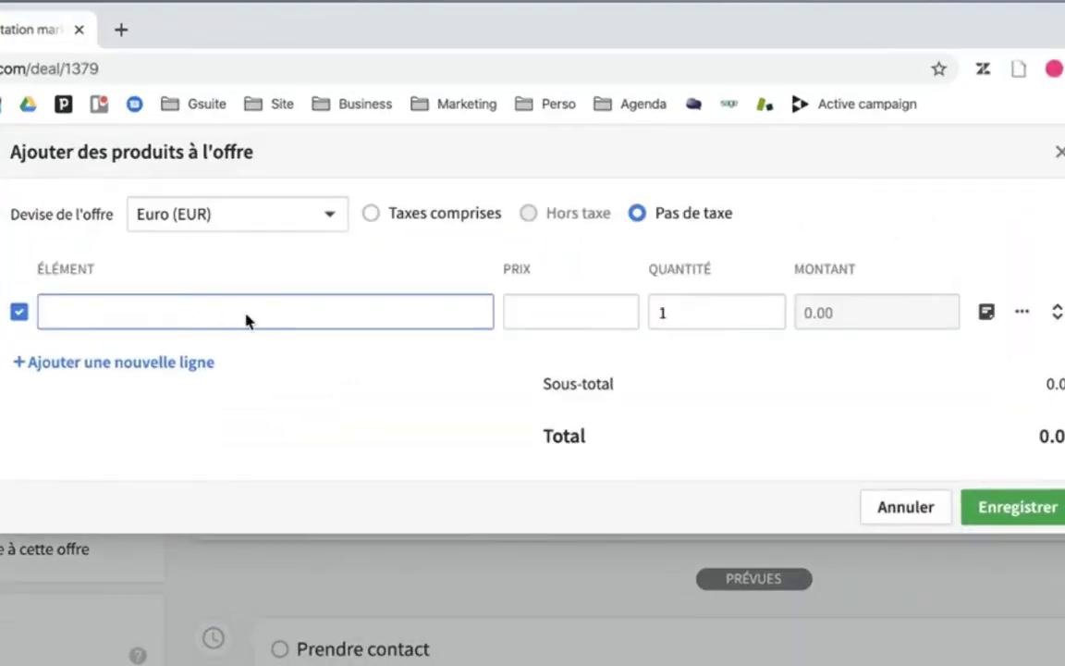
click(247, 317)
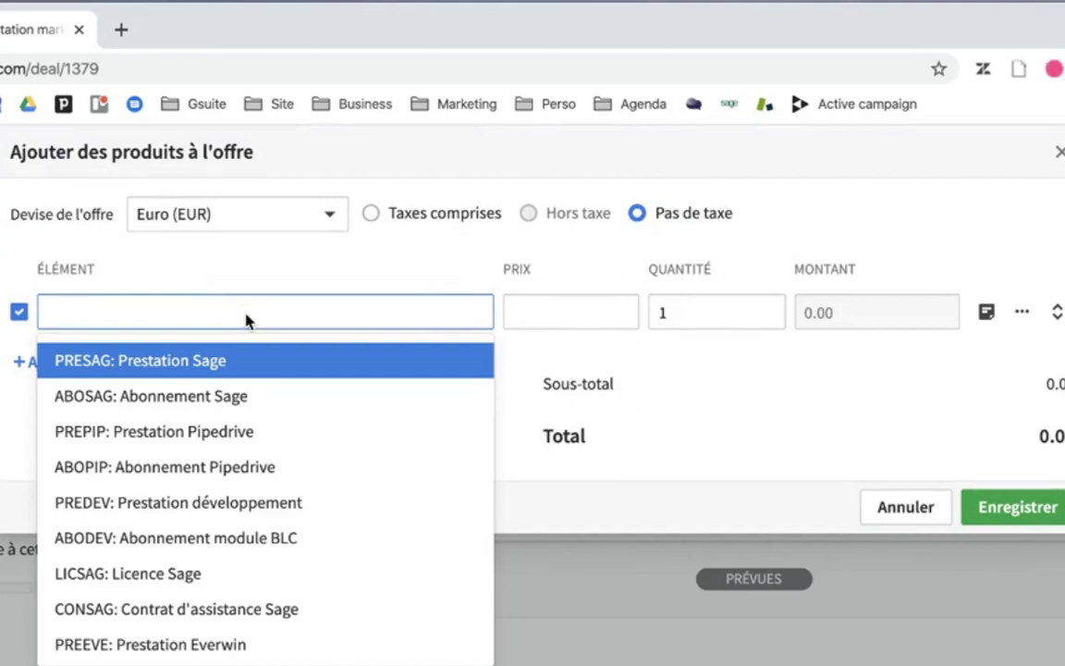
text(pres)
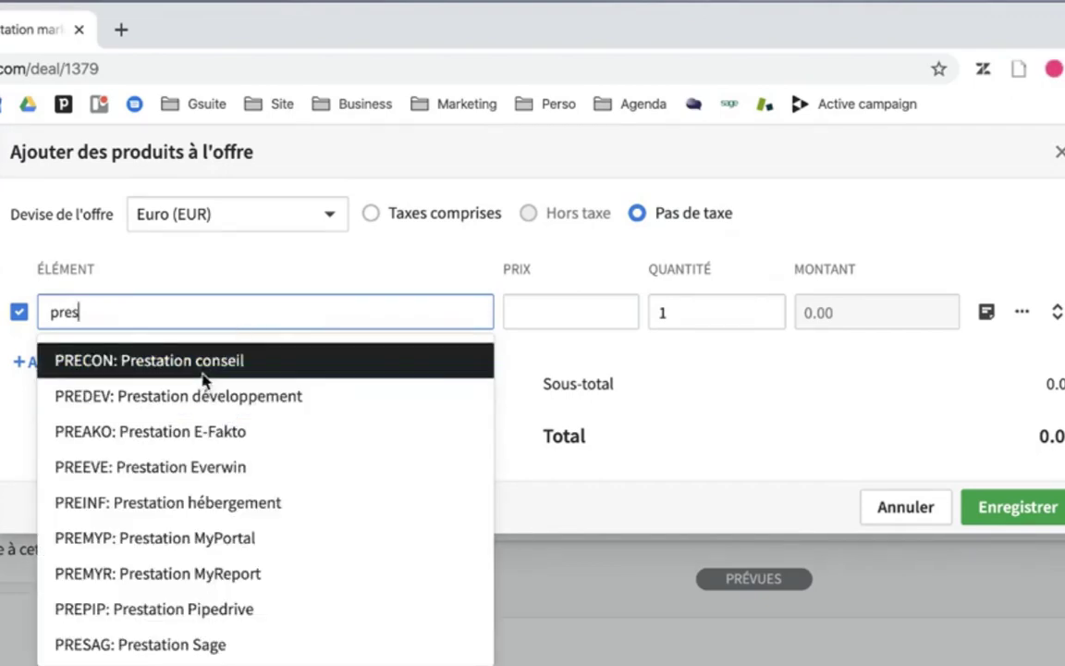
click(384, 362)
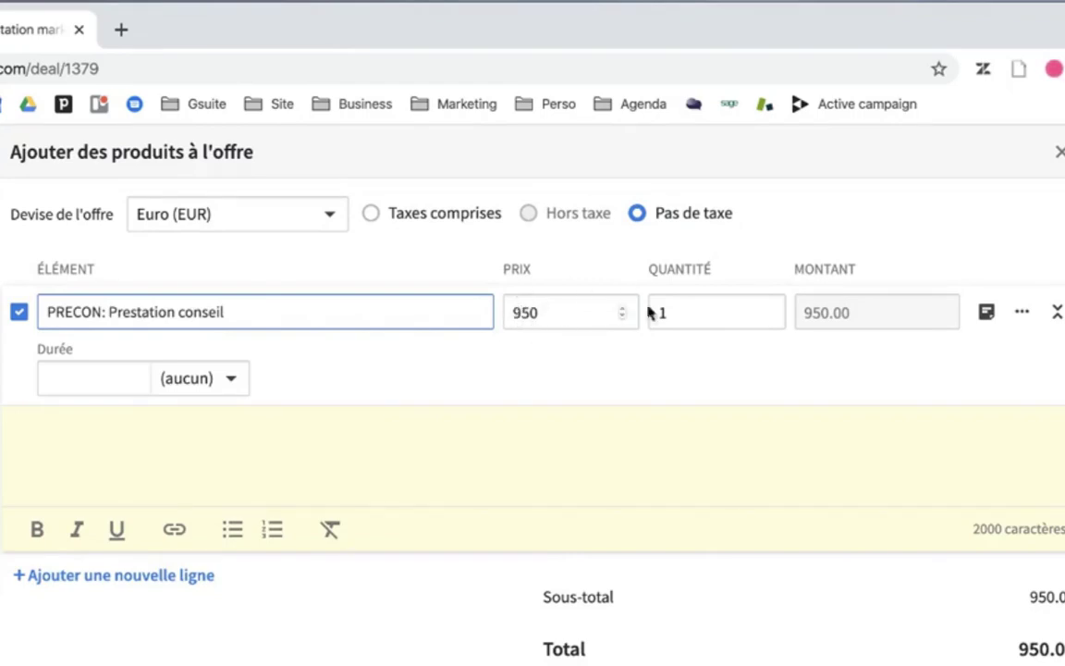
- Set the consulting product's quantity to 2, add the note "Commentaire", and save the product line
click(649, 313)
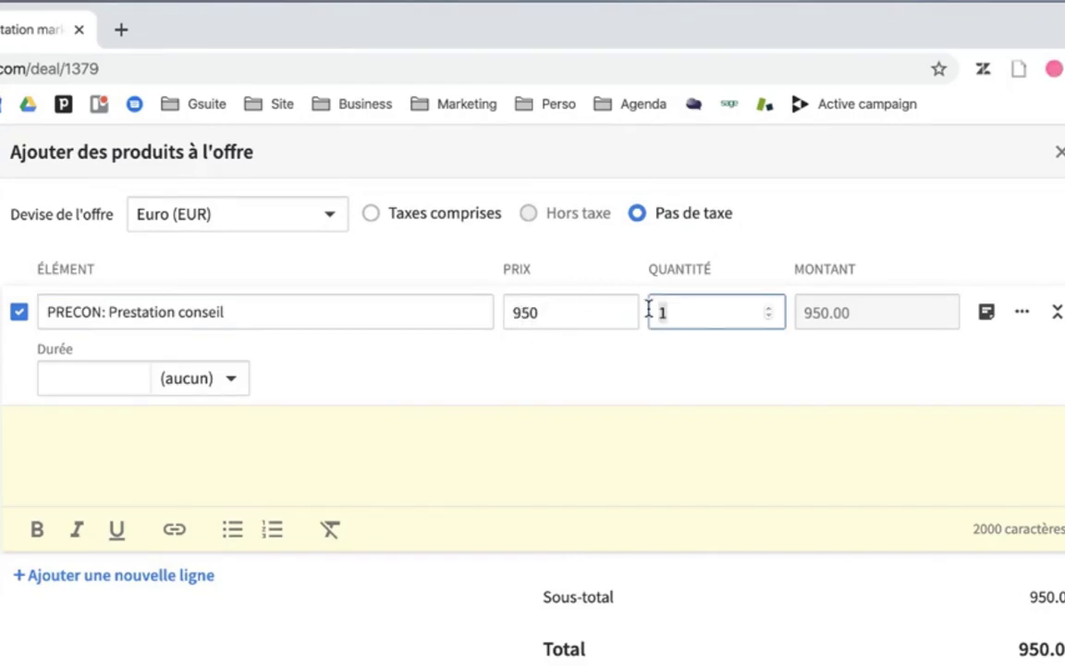
text(2)
click(490, 426)
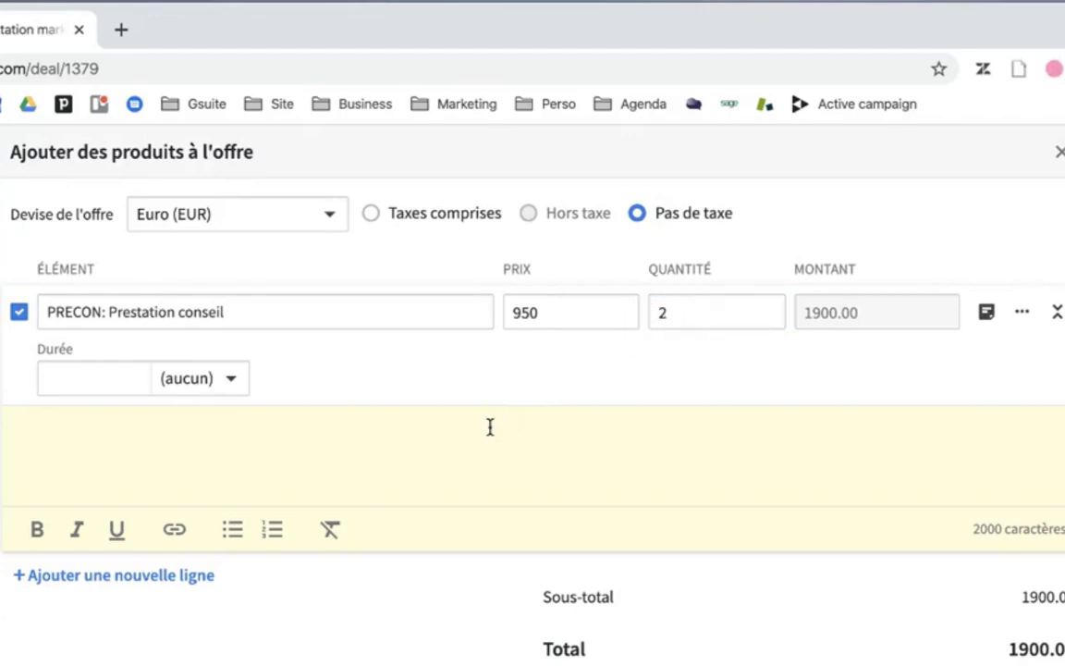
text(Commentaire)
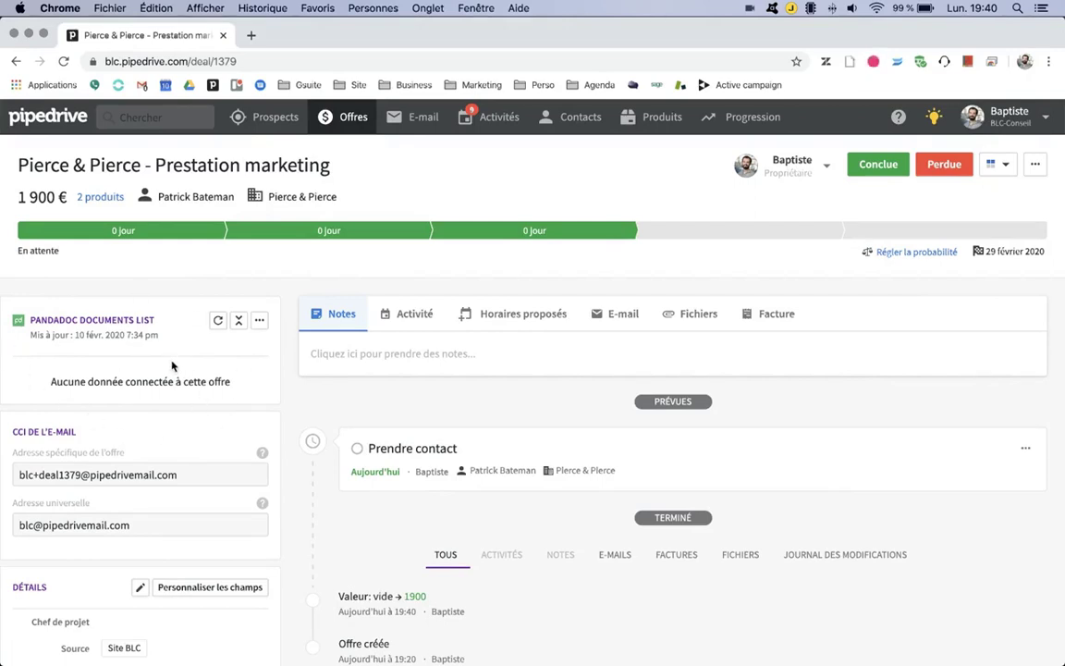
- Create a PandaDoc document for the deal from the "BLC - Devis" template
click(259, 320)
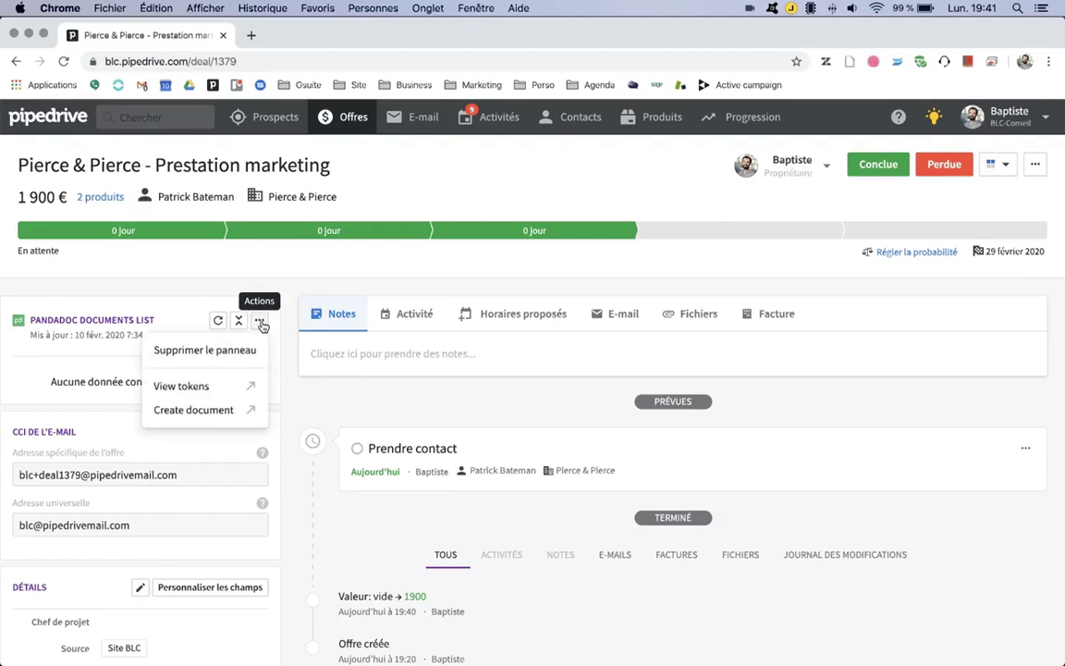
click(198, 411)
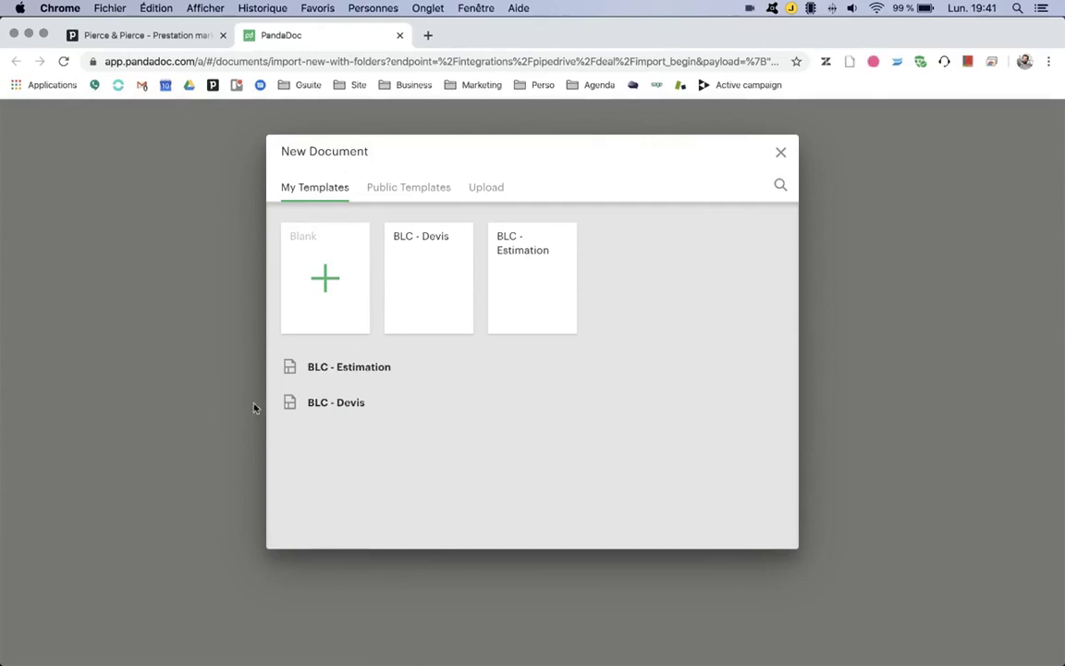
click(438, 272)
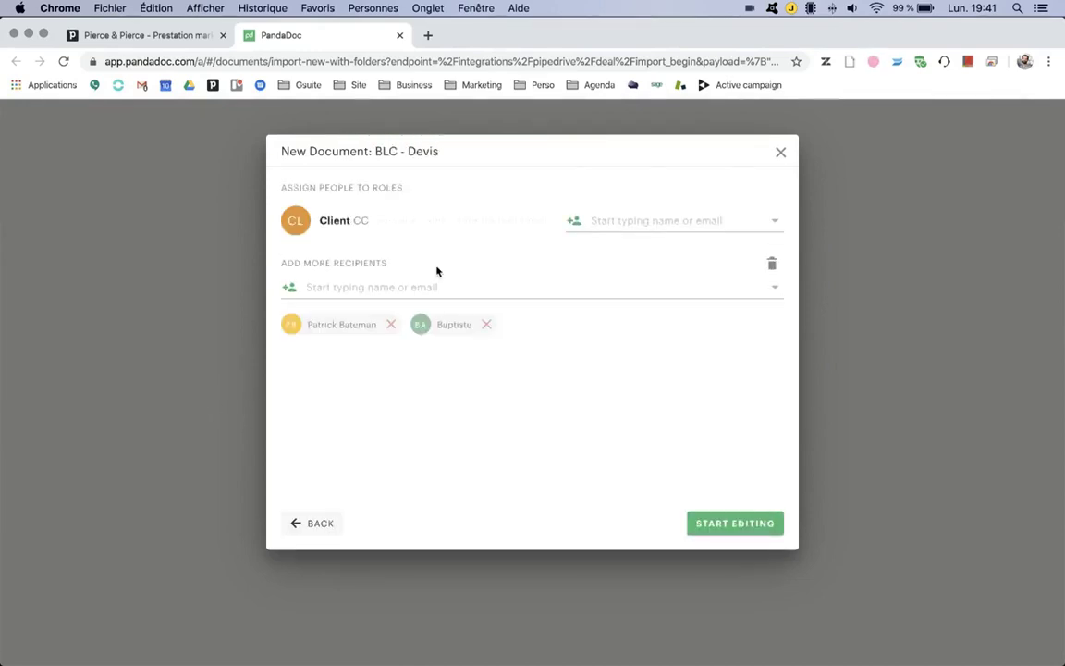
- Assign the deal's contact to the Client role, remove both additional recipients, and open the quote for editing, dismissing the token review
click(616, 215)
click(649, 260)
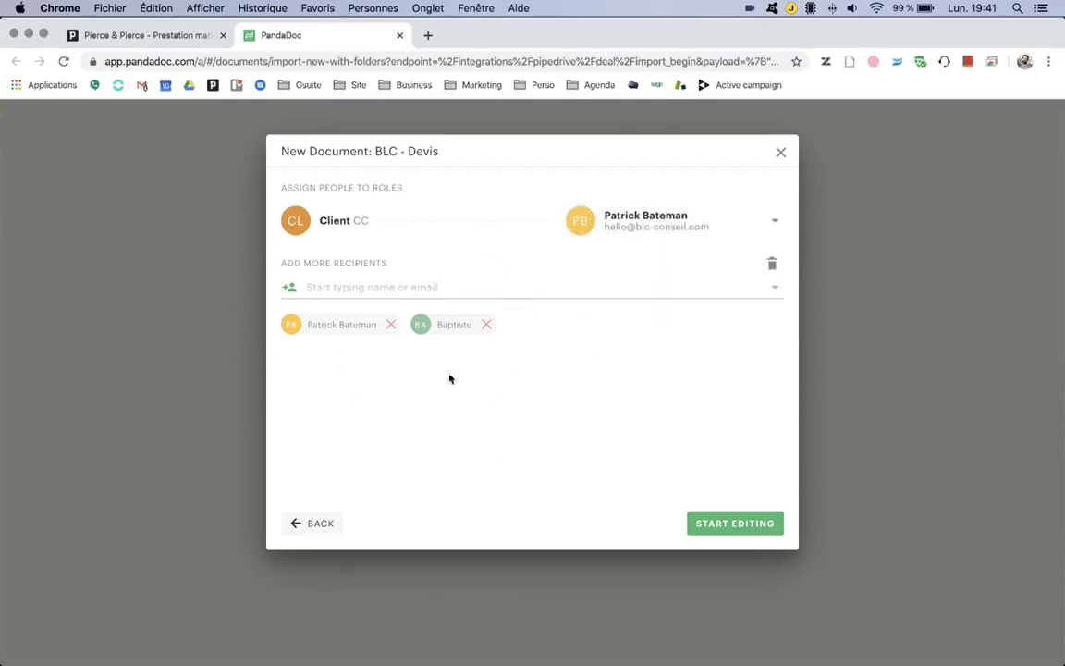
click(392, 325)
click(359, 326)
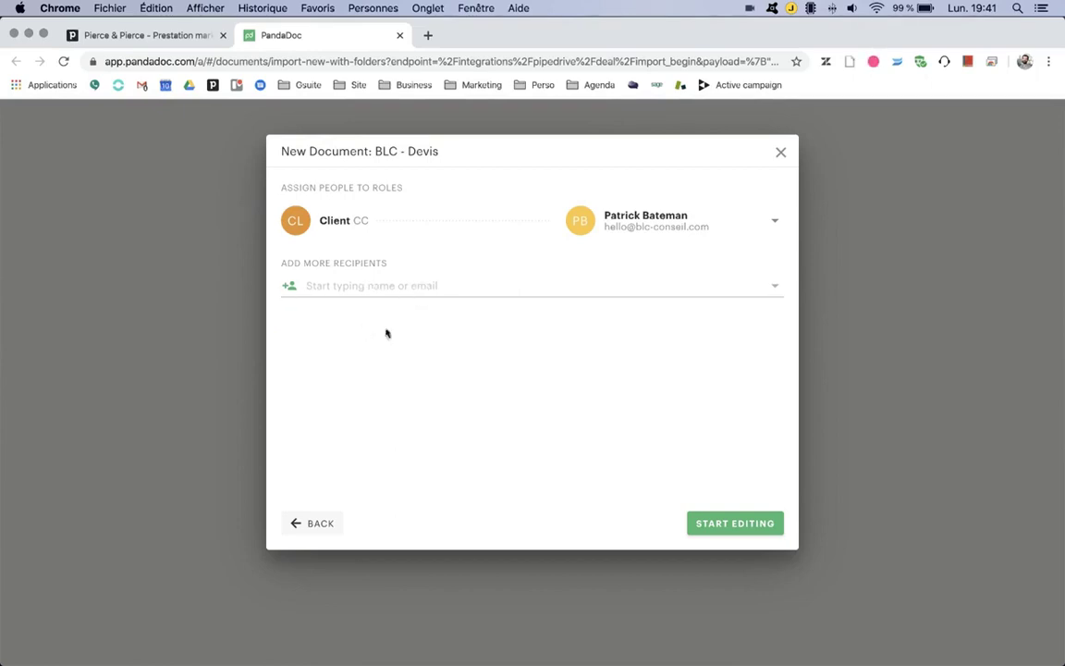
click(721, 528)
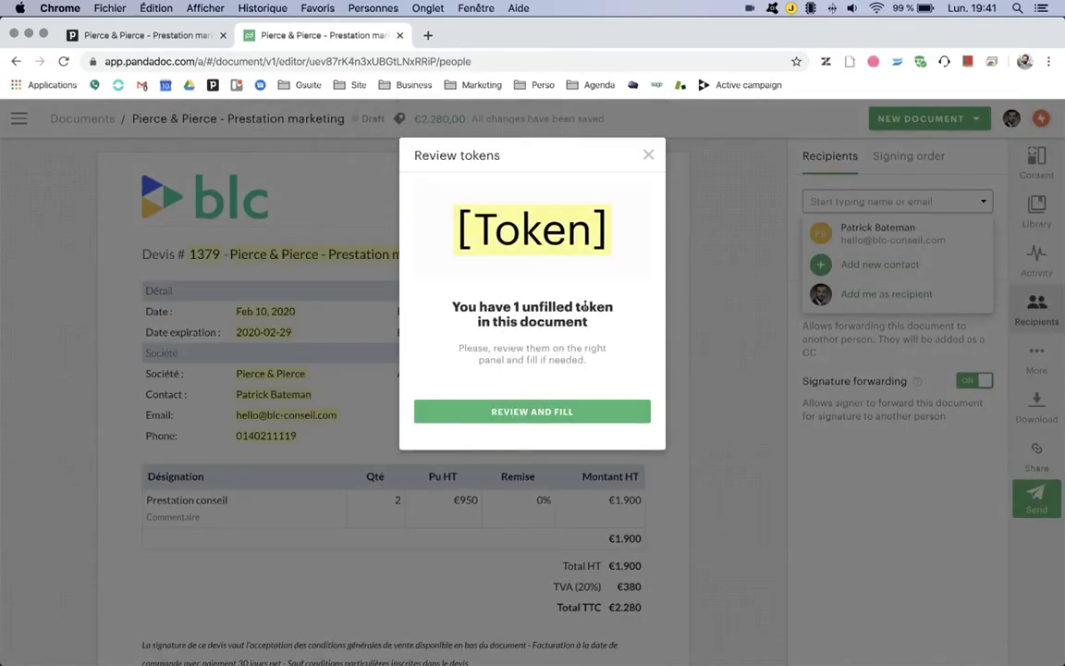
click(648, 156)
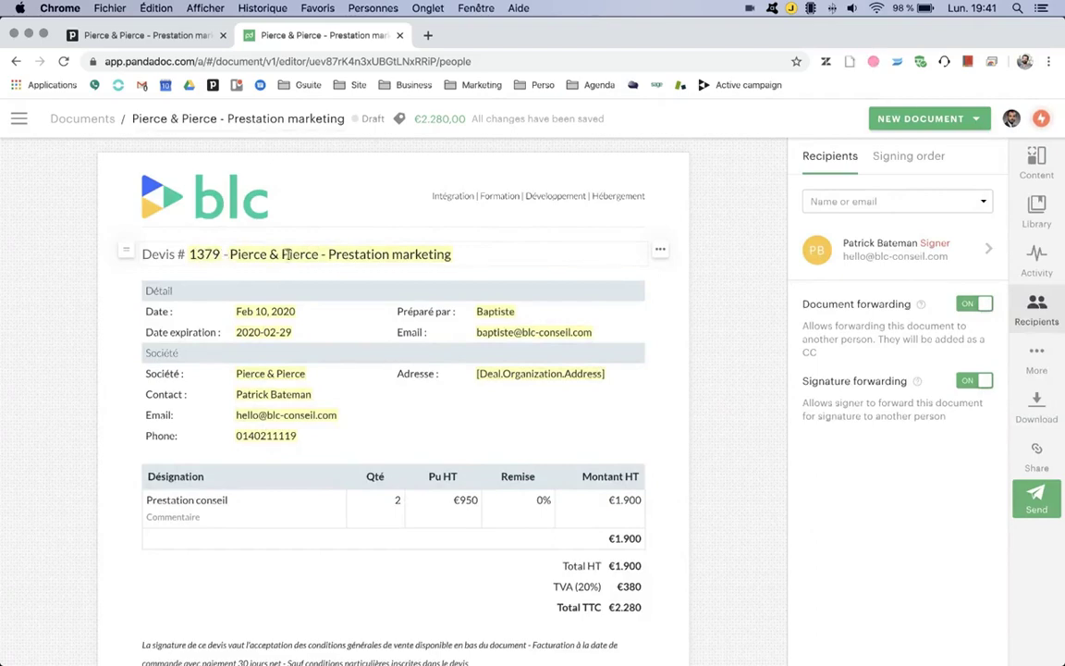
- Compare the quote's title, dates, contact details and product line with the Pipedrive deal's data
click(176, 35)
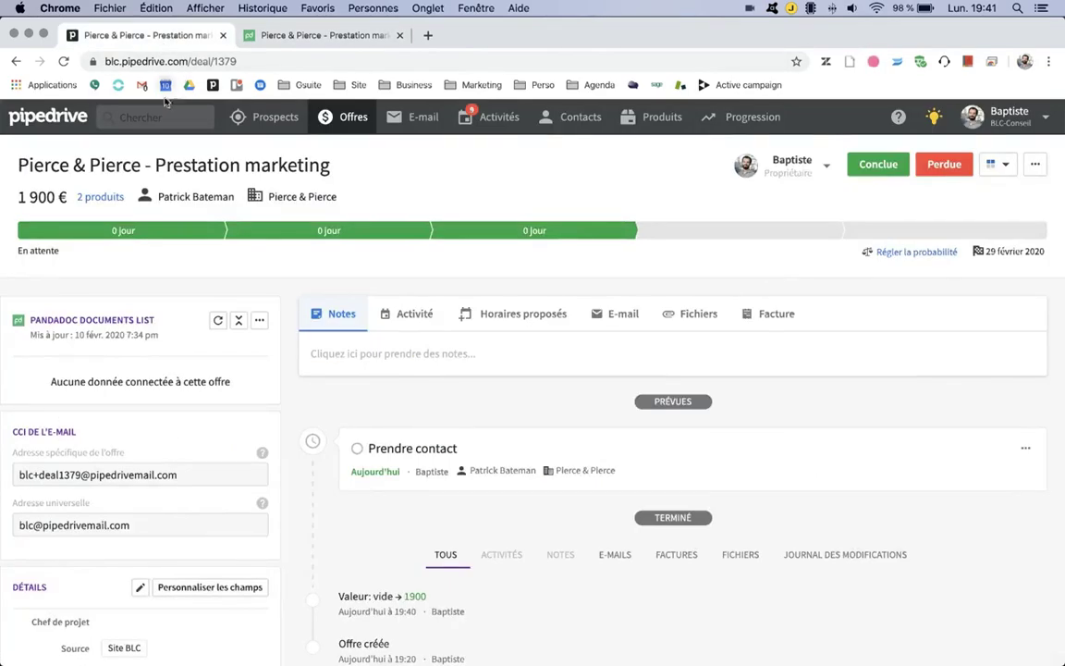
click(290, 38)
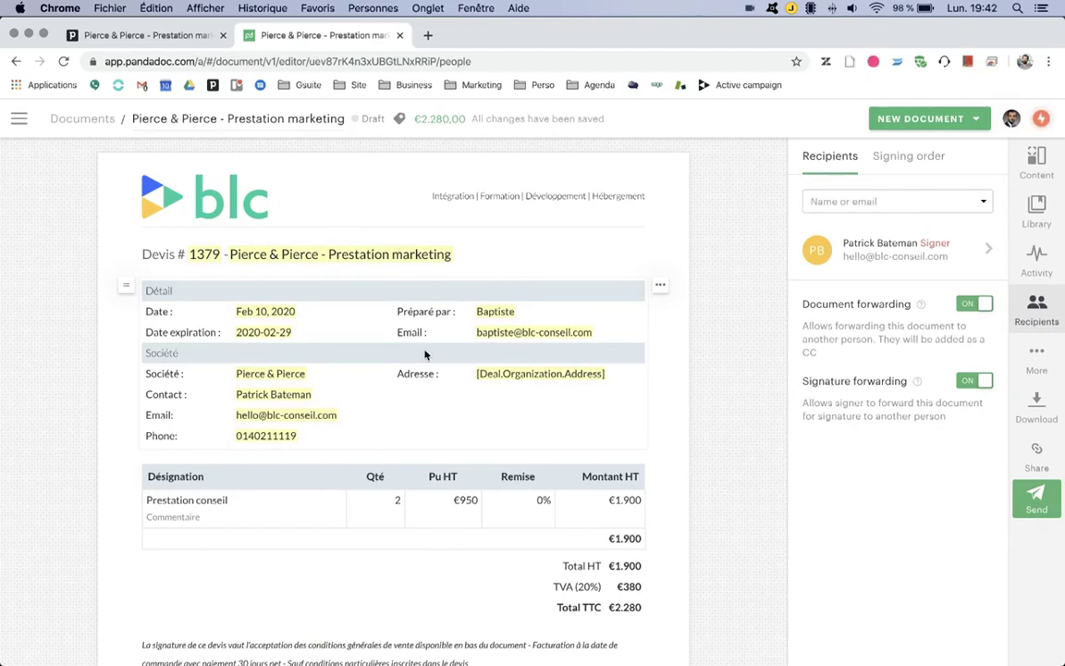
click(145, 39)
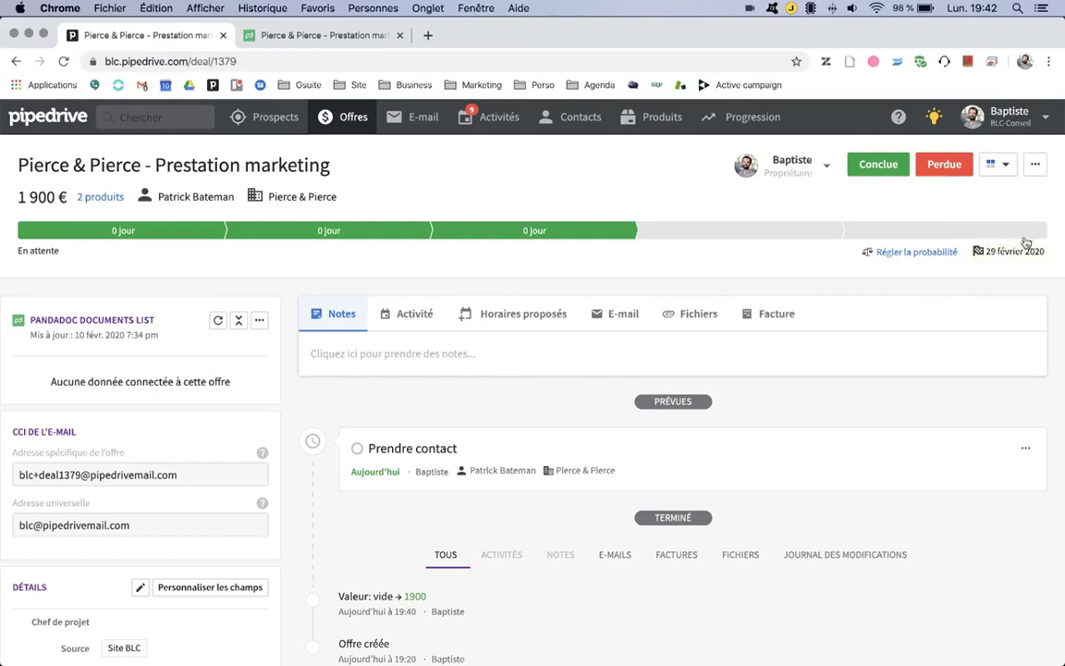
click(352, 38)
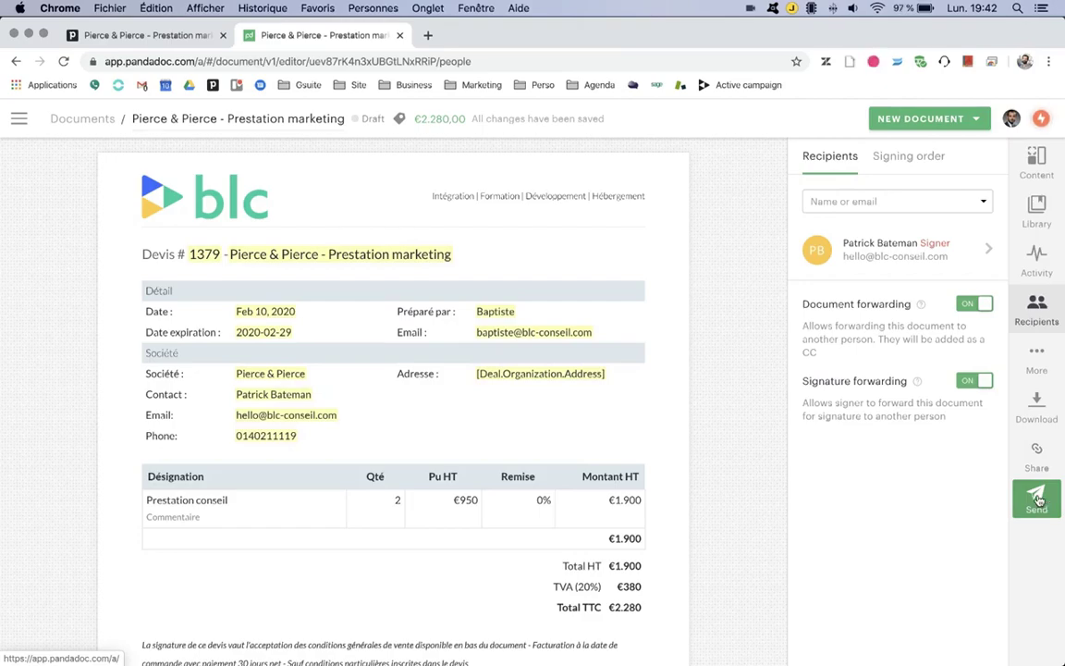
- Start sending the quote, replacing unfilled tokens with blanks and keeping the document name "Pierce & Pierce - Prestation marketing"
click(1037, 500)
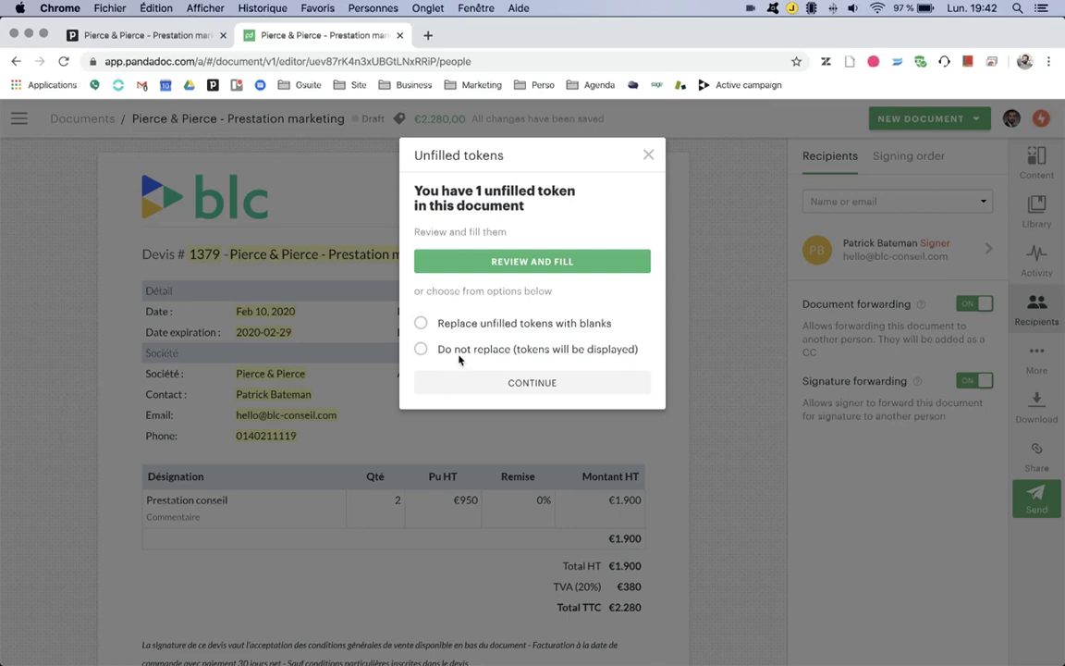
click(420, 323)
click(513, 383)
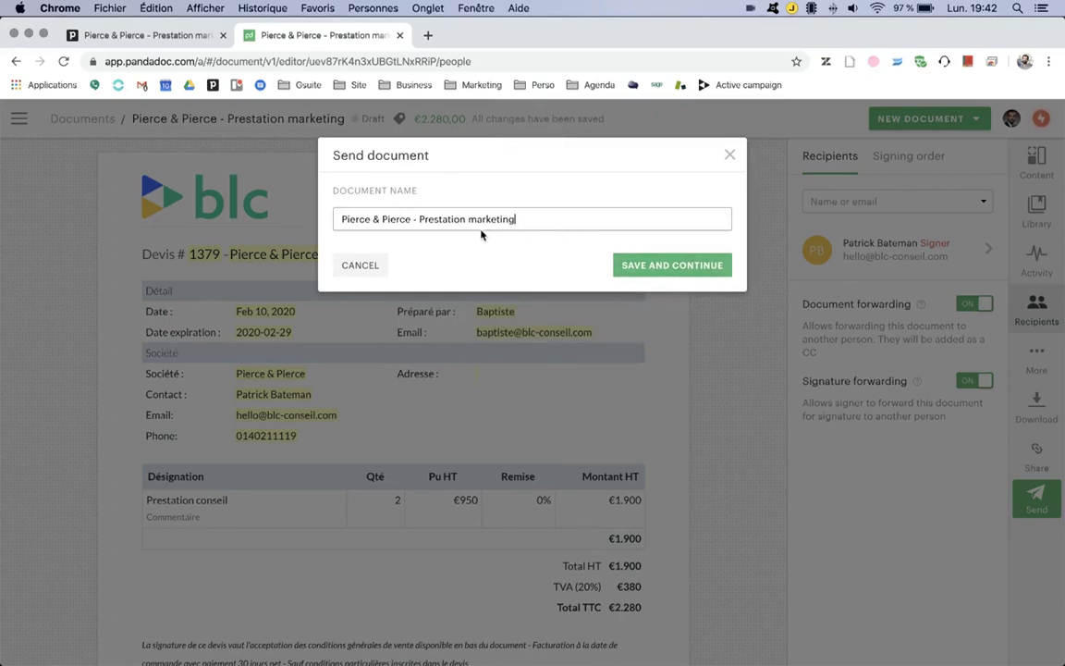
click(654, 267)
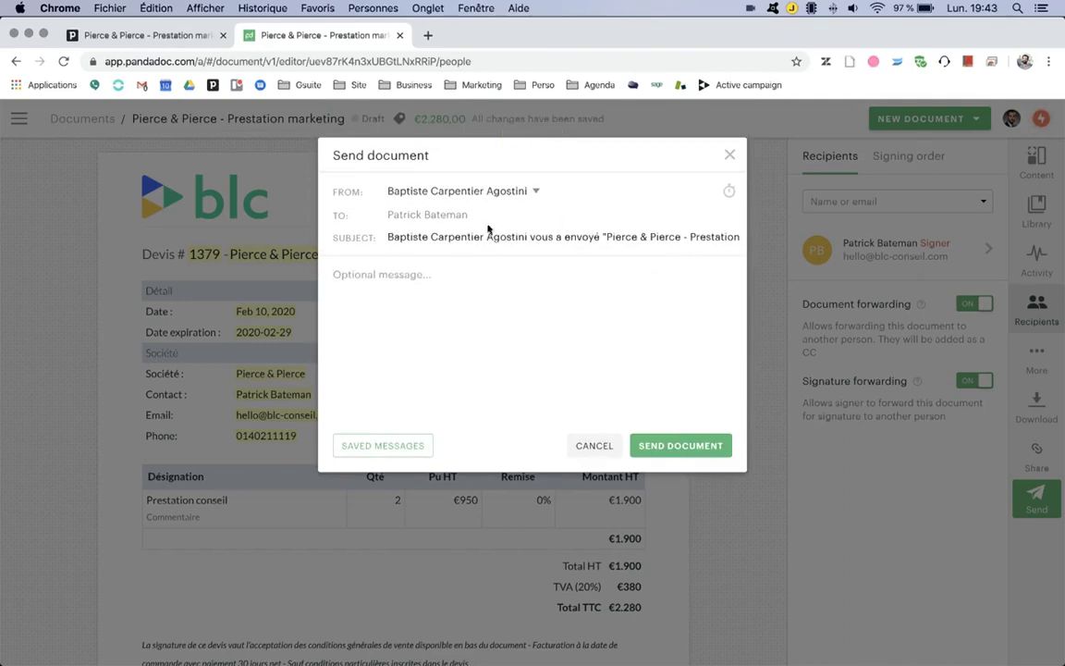
- Insert the saved message "BLC - Devis" into the email and send the quote to the client
click(412, 274)
click(395, 448)
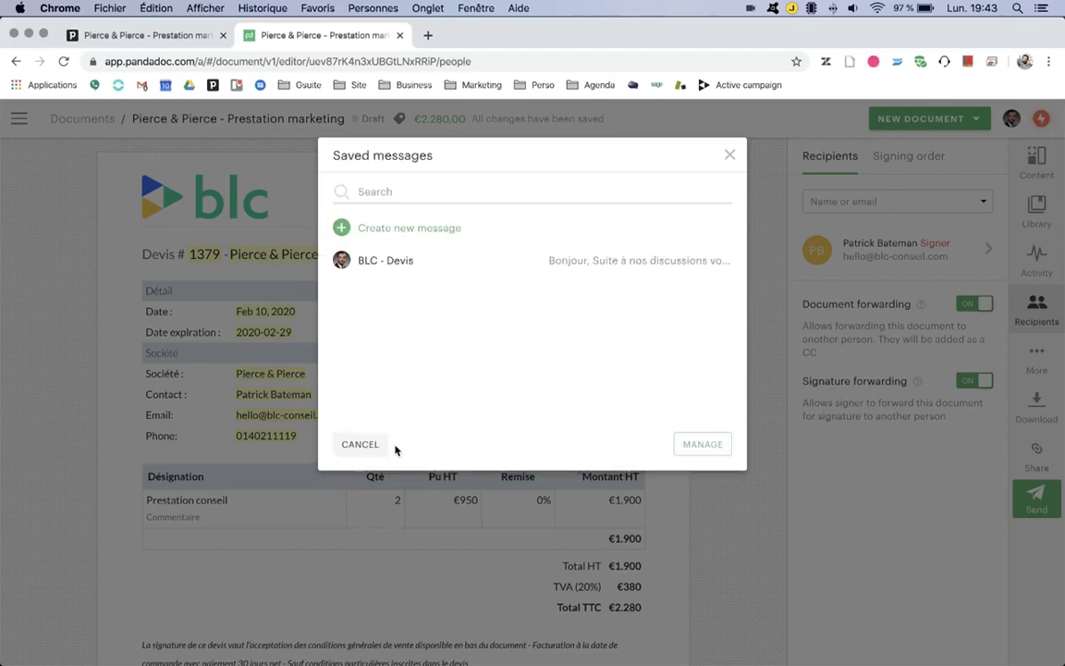
click(416, 263)
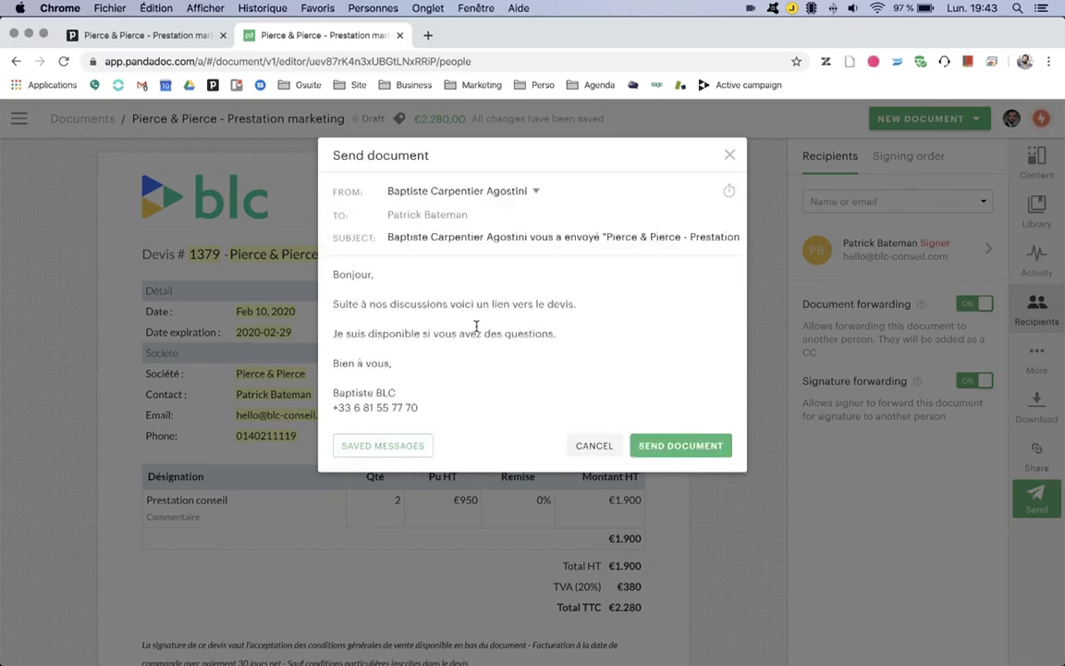
click(683, 447)
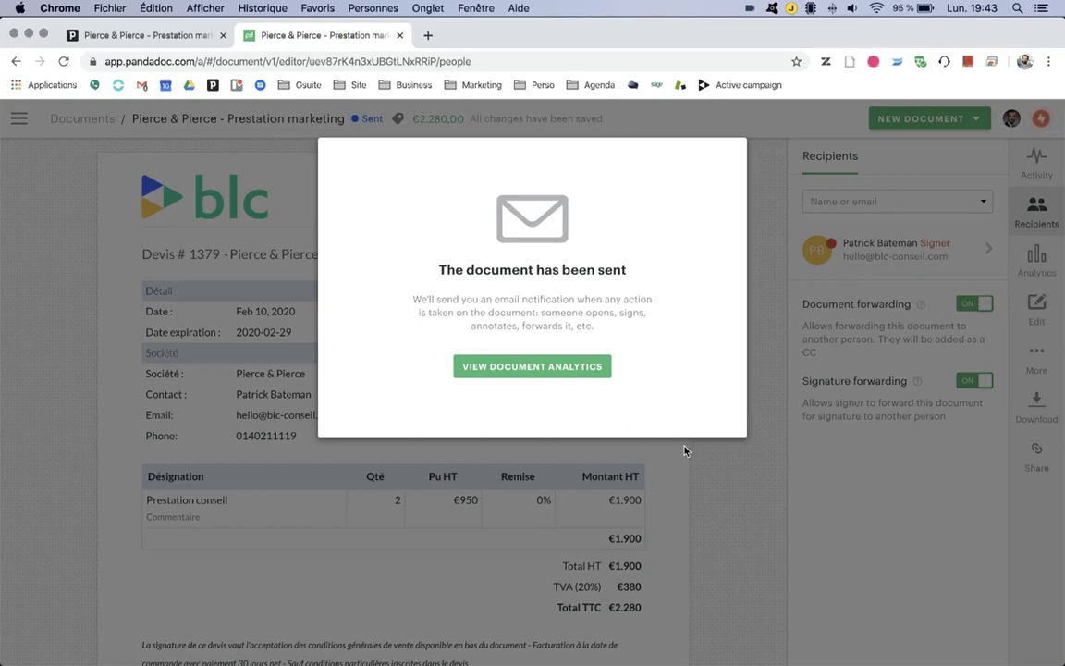
- Switch to Gmail in a new browser tab, open the received quote email, and open its linked document
click(167, 38)
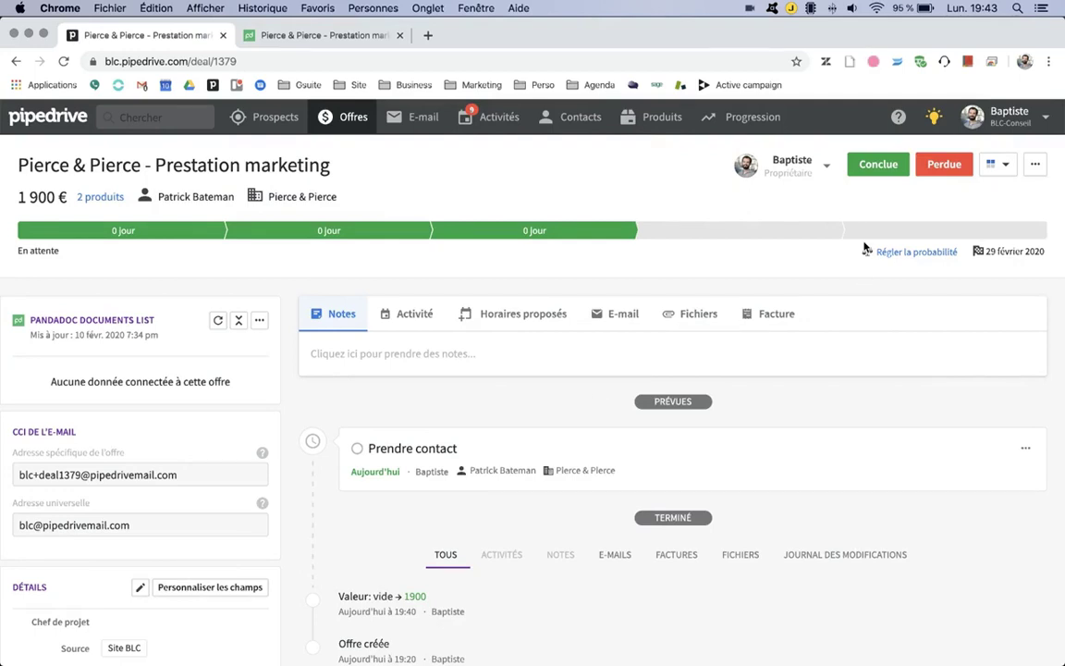
click(427, 35)
click(142, 86)
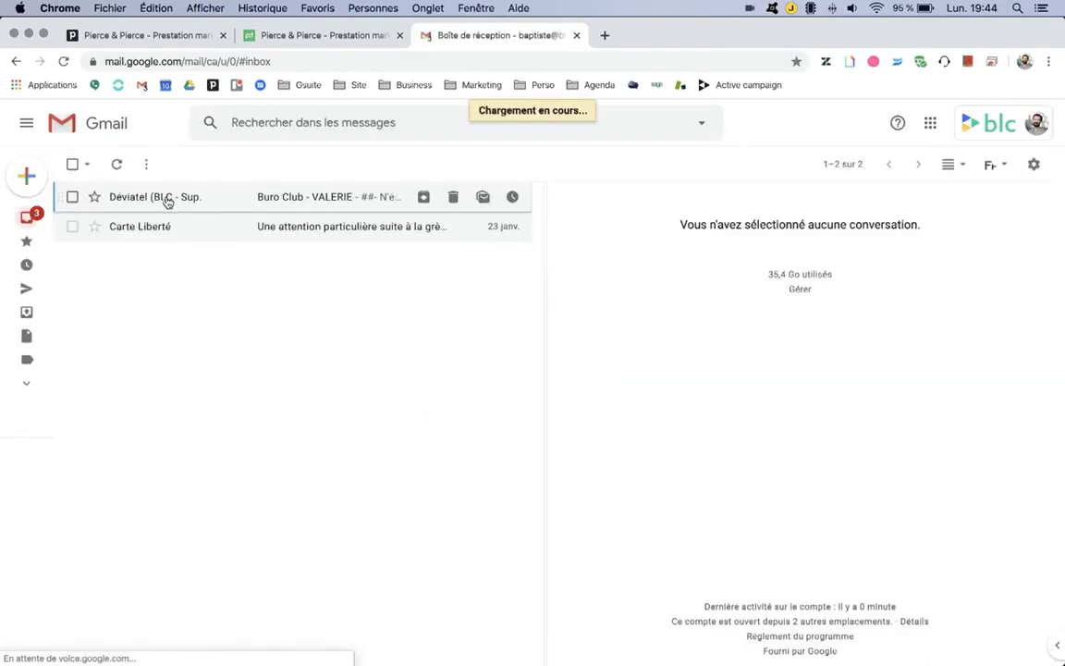
click(166, 201)
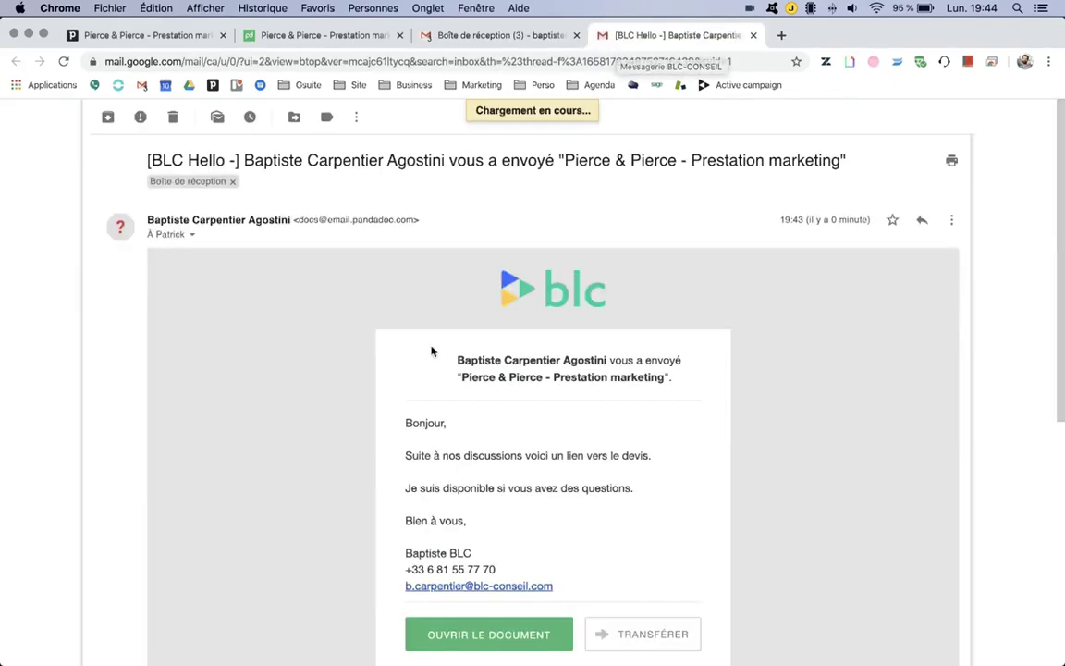
scroll(433, 319, down, 3)
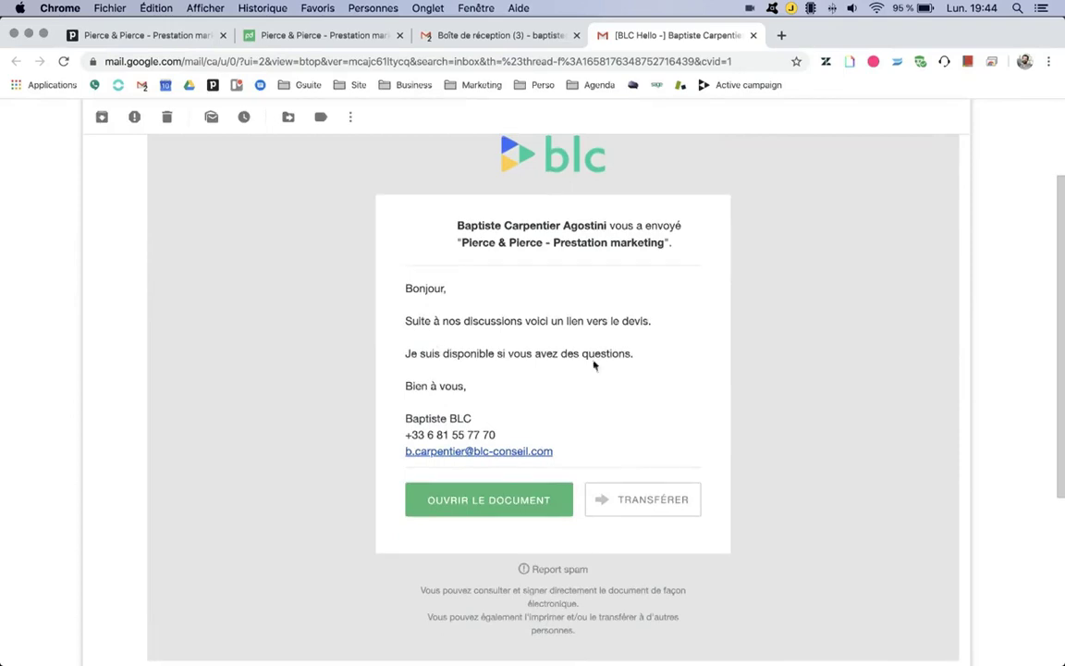
click(491, 500)
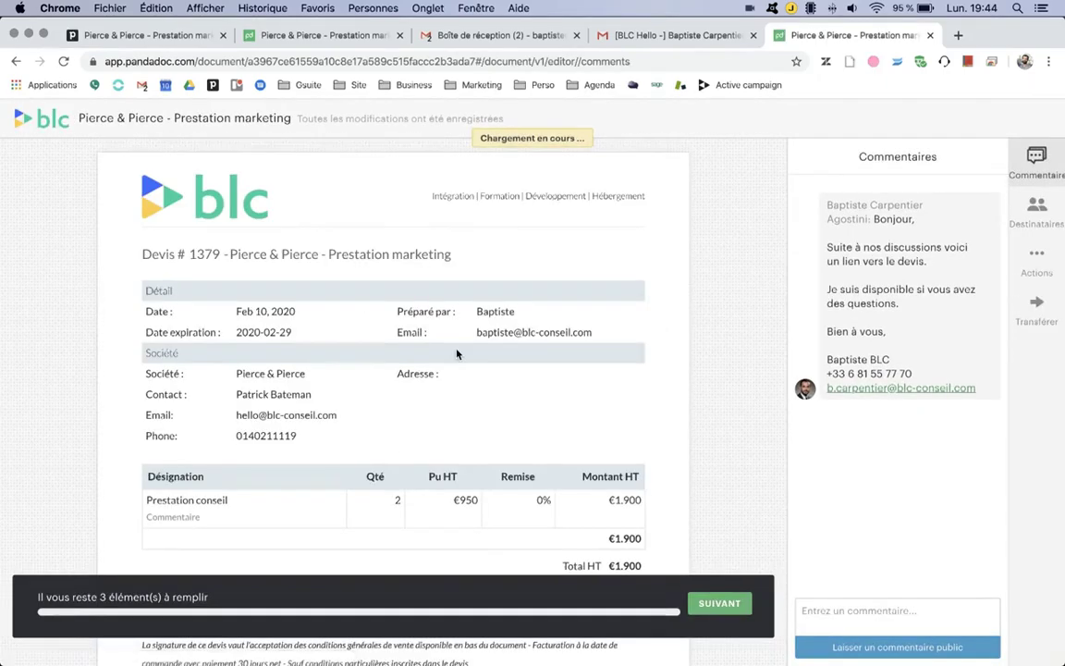
- Enter the signer's name in the quote's validation section and set the signature date to 10/02/2020
scroll(456, 354, down, 5)
scroll(456, 369, down, 3)
click(194, 319)
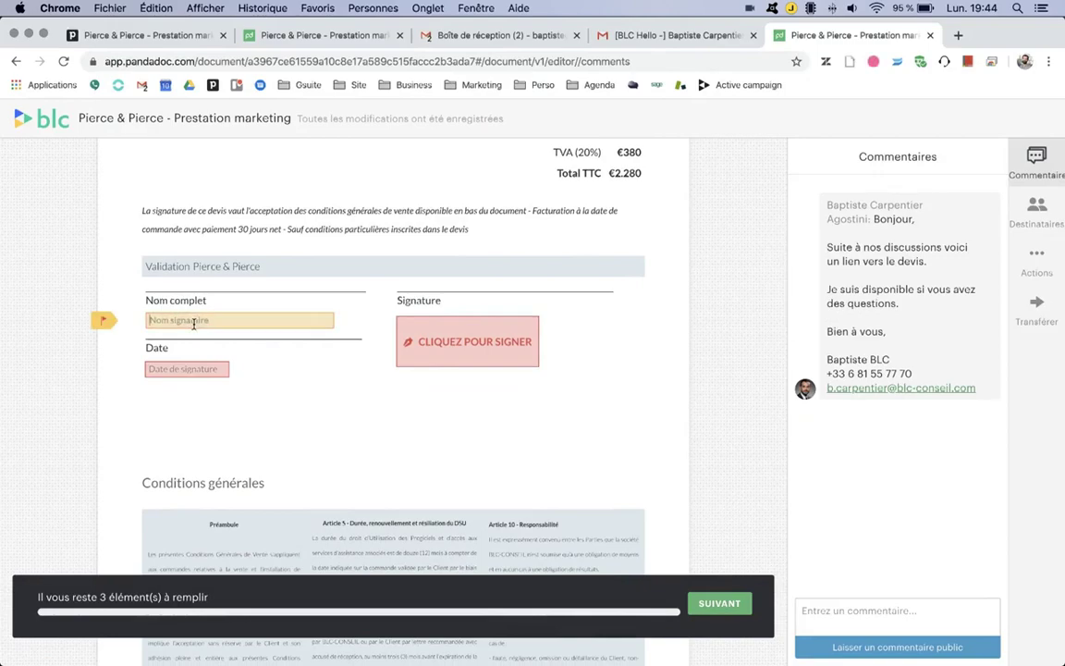
text(Bt)
key(Return)
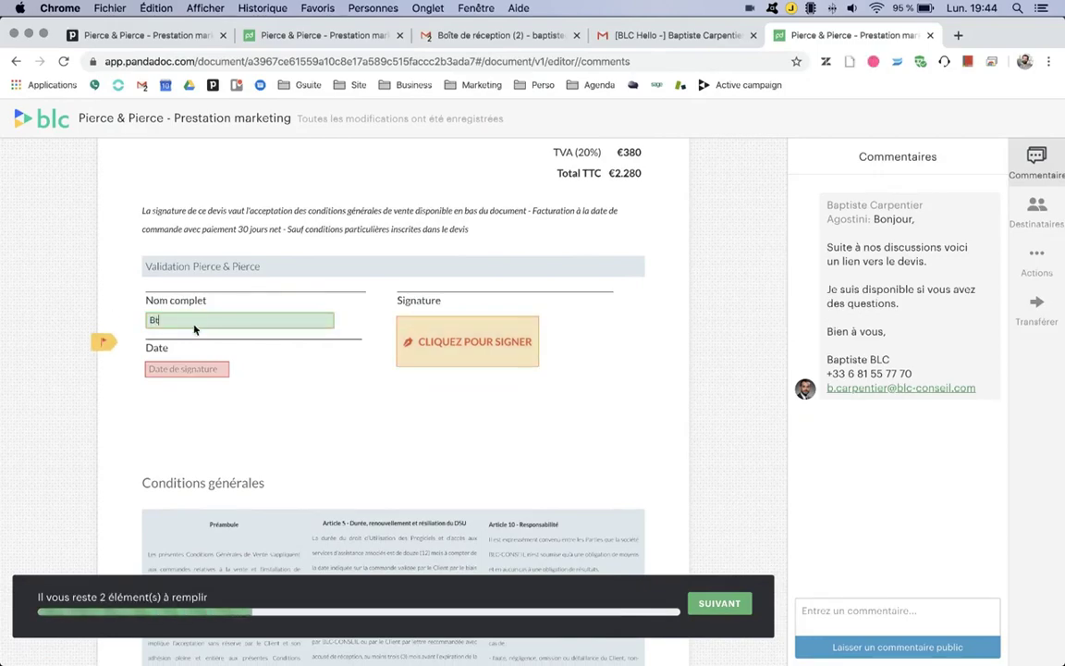
key(Return)
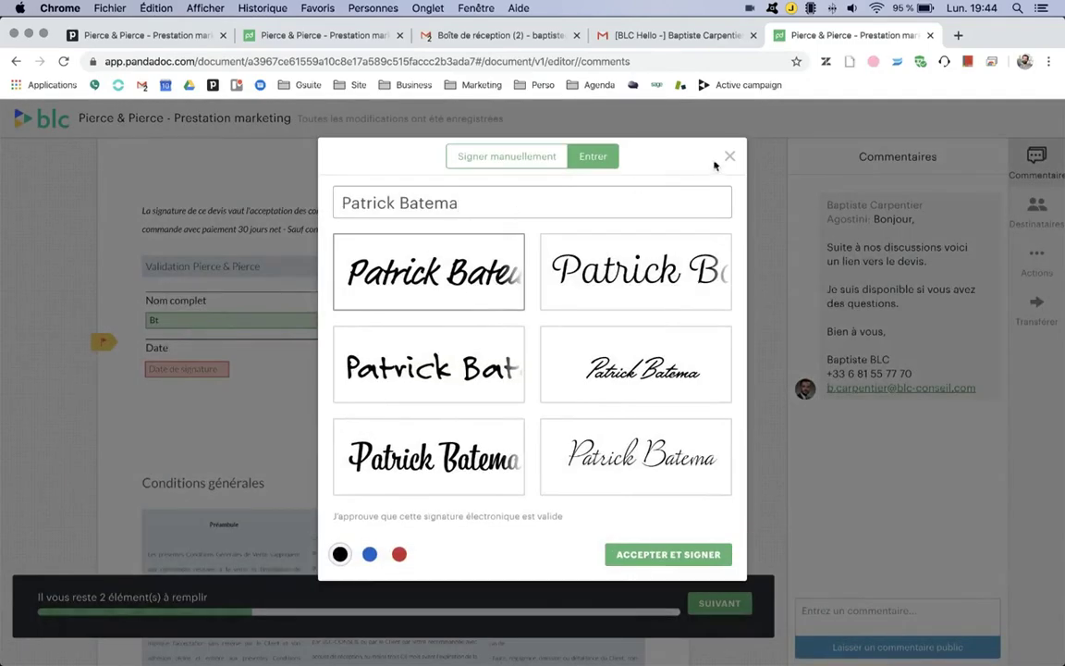
click(729, 156)
click(199, 322)
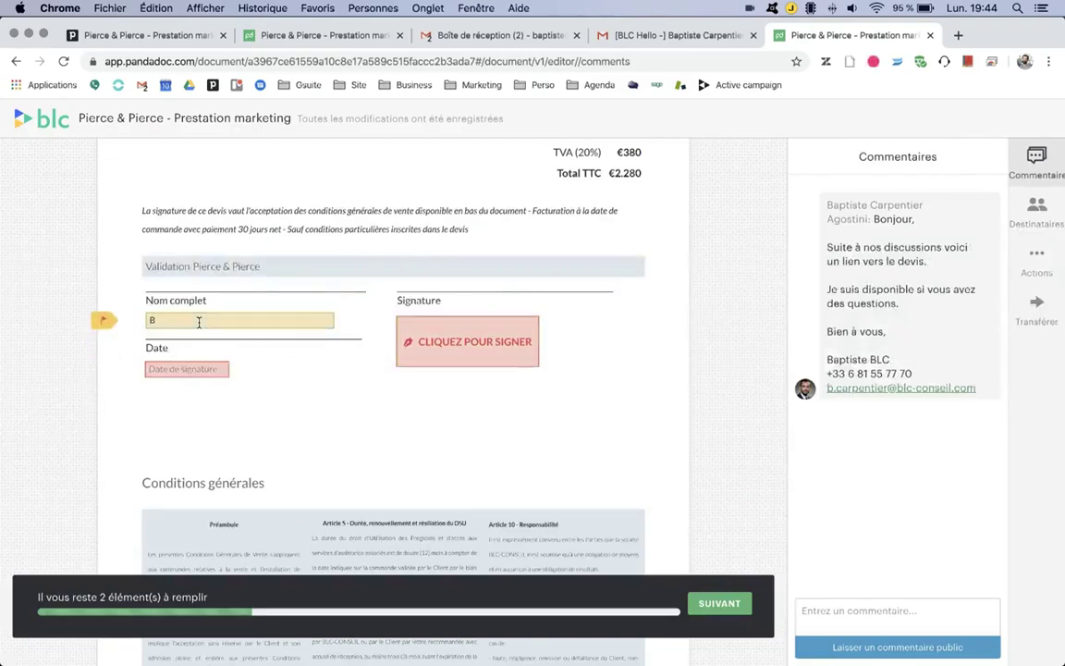
text(ateman)
key(Return)
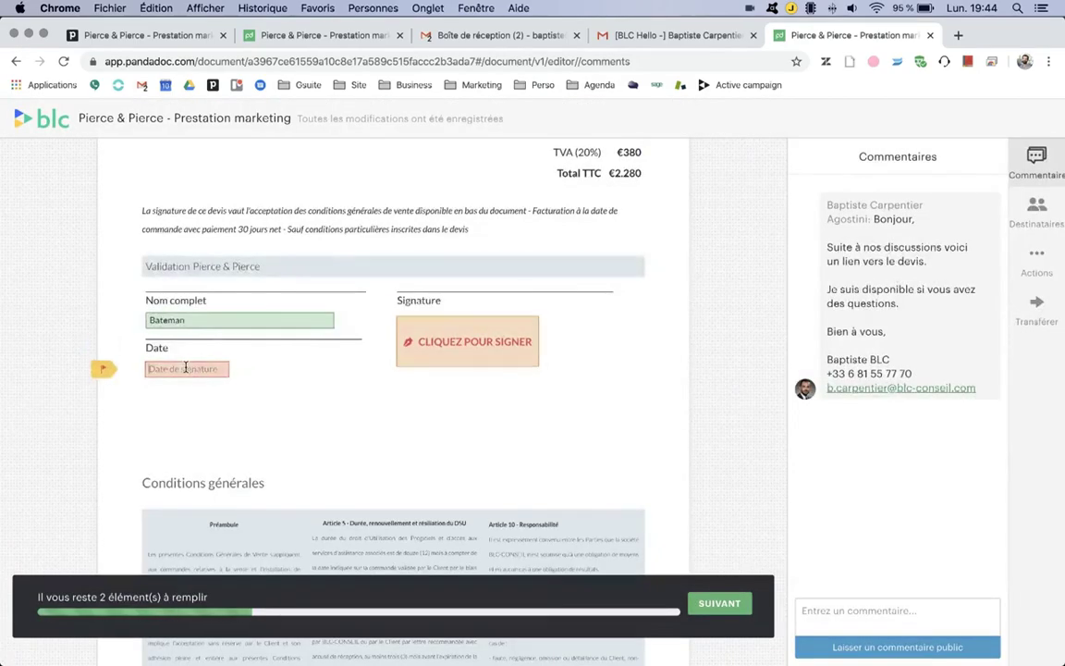
click(187, 369)
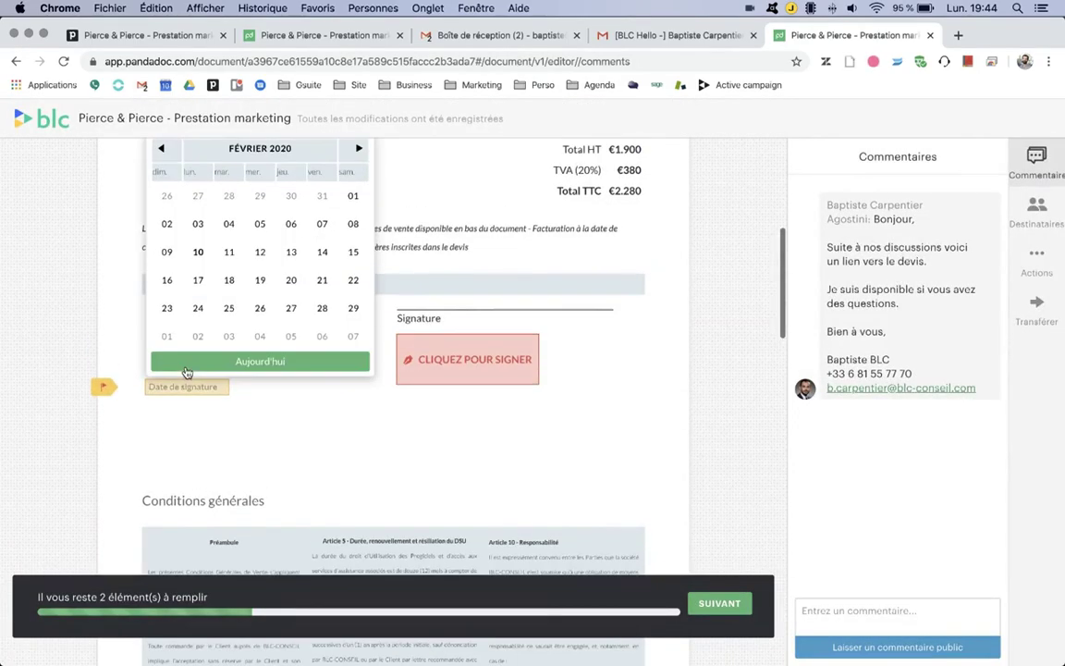
click(197, 252)
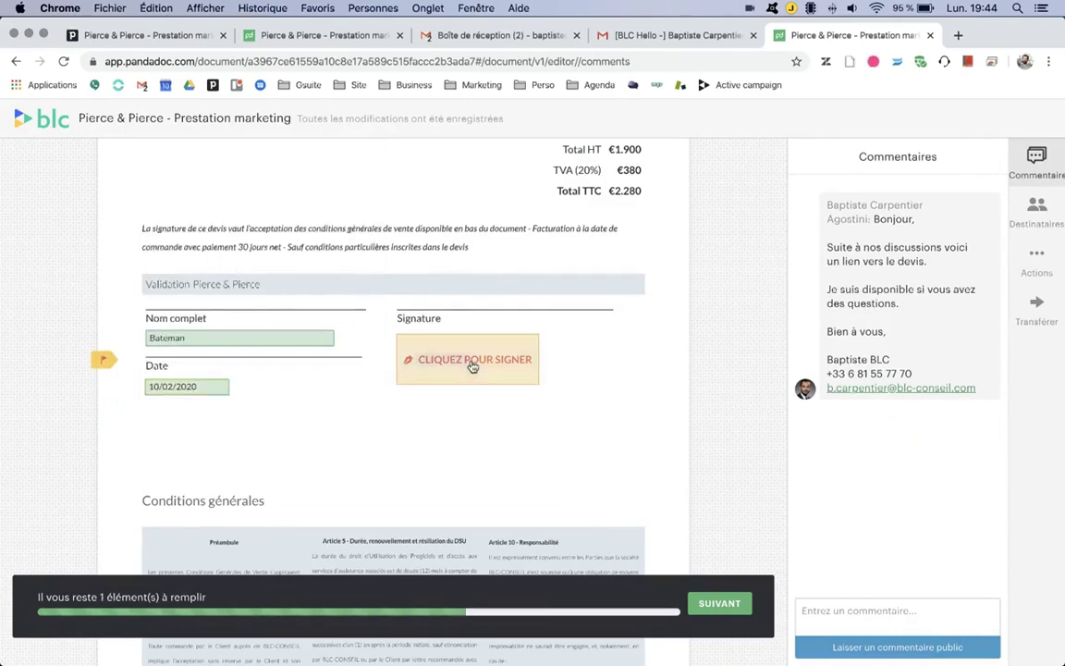
- Sign the quote with a black hand-drawn signature, accept it, and finalize the document
click(472, 366)
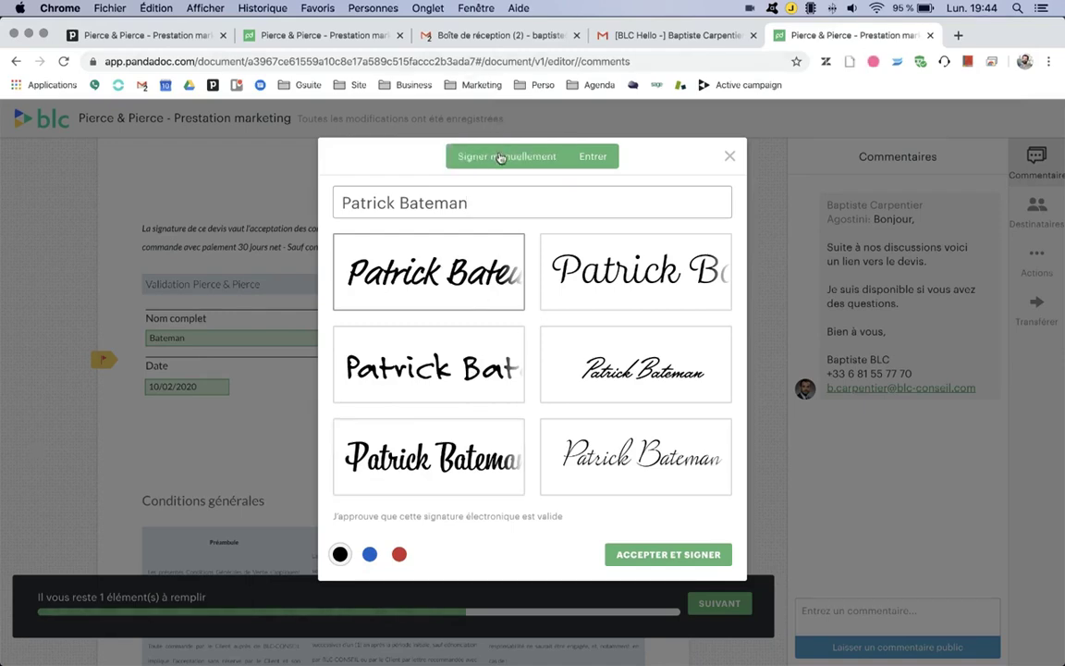
click(455, 155)
mouse_move(505, 226)
mouse_down()
mouse_move(428, 316)
mouse_move(634, 257)
mouse_up()
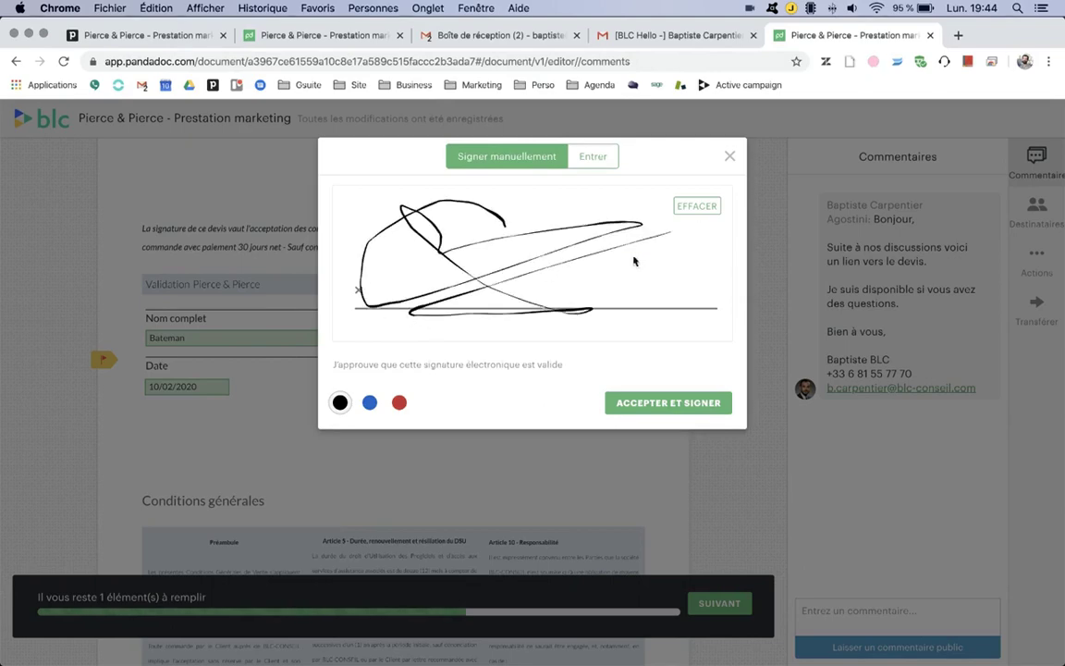
click(671, 408)
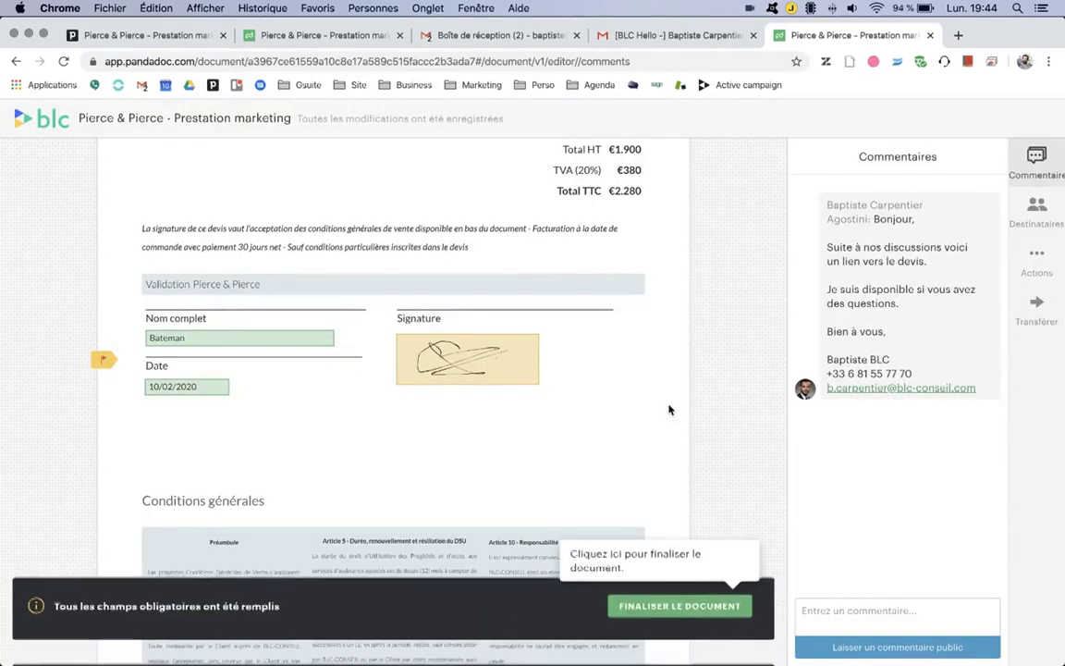
click(710, 608)
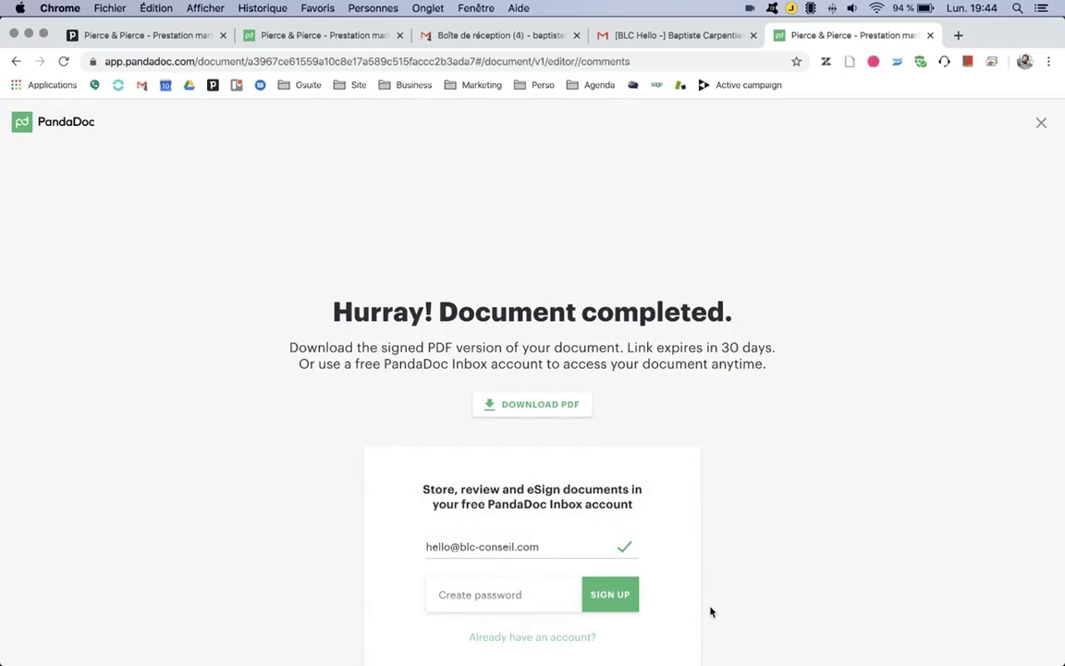
- Switch back to the Pipedrive deal, reload it, and review its planned activities and the PandaDoc documents list
click(167, 37)
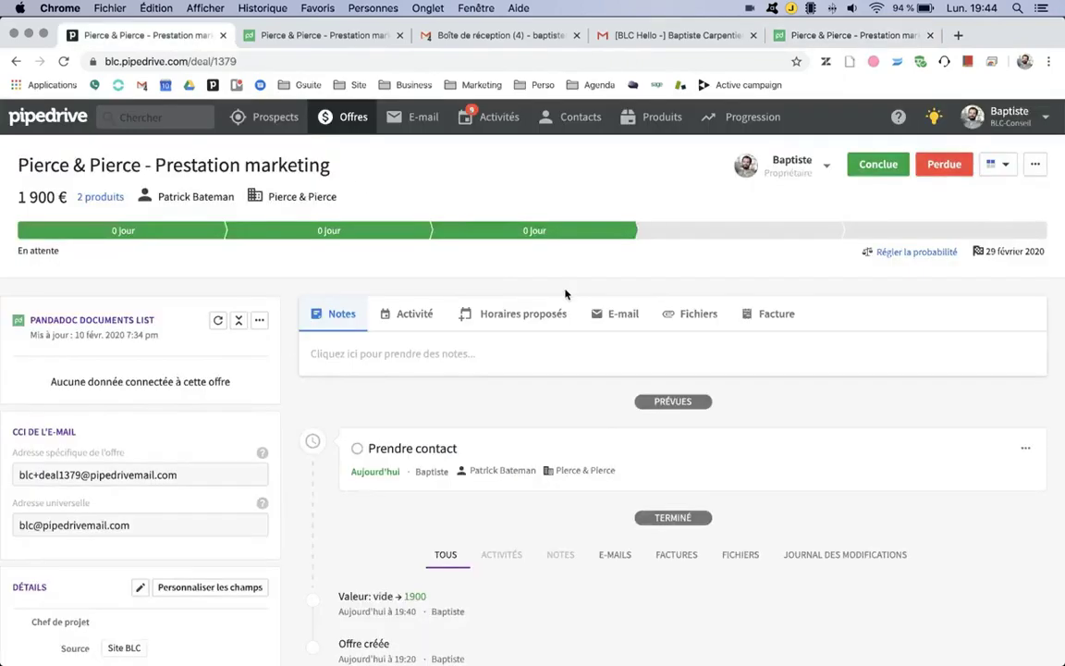
key(super+r)
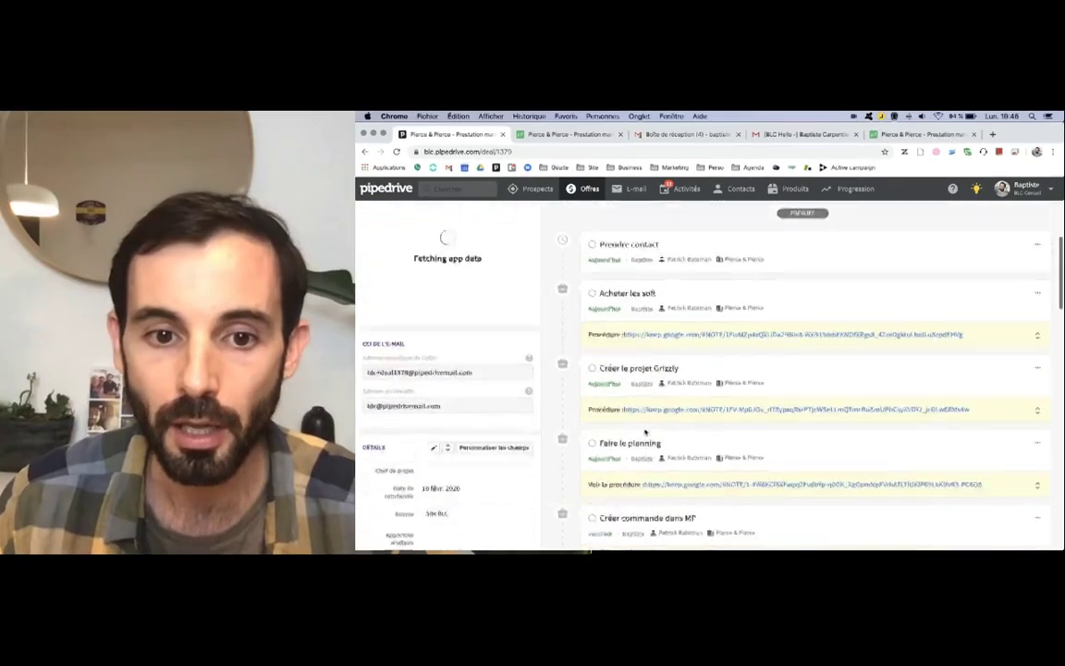
scroll(652, 458, down, 2)
scroll(652, 458, up, 5)
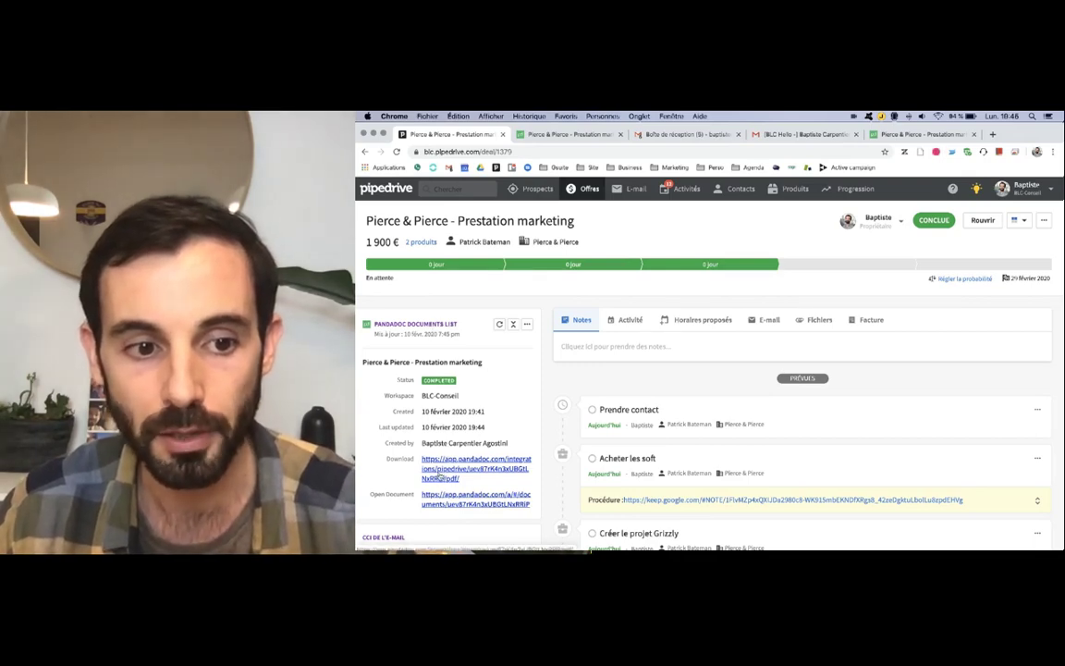
- Open the signed quote in PandaDoc from the deal's documents list, check its signature and details, and return to the deal
click(449, 501)
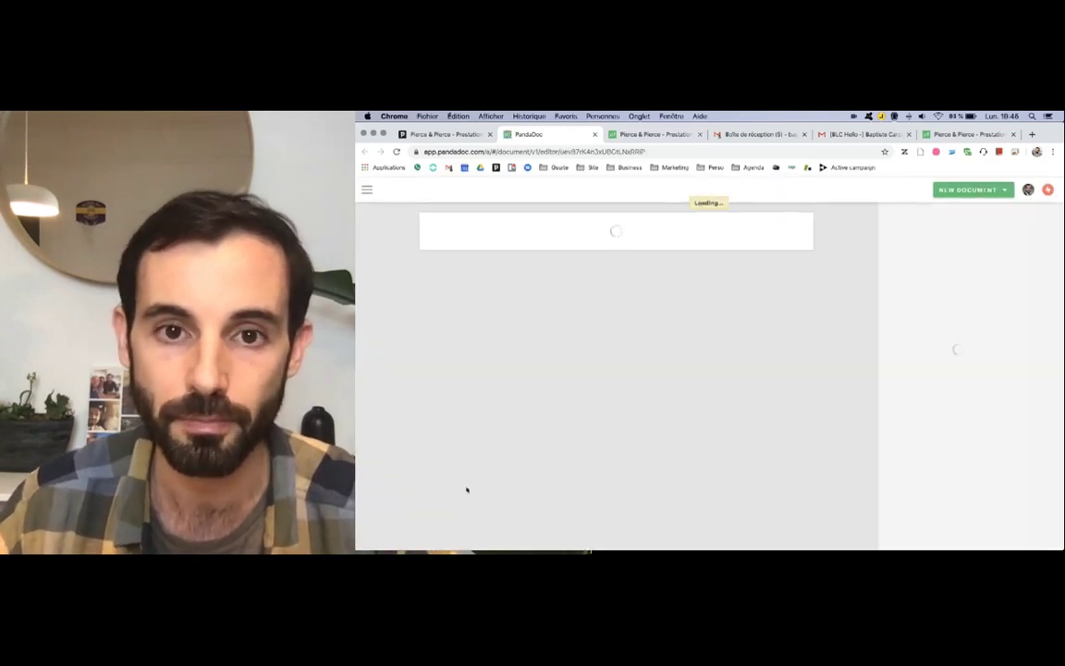
scroll(684, 381, down, 10)
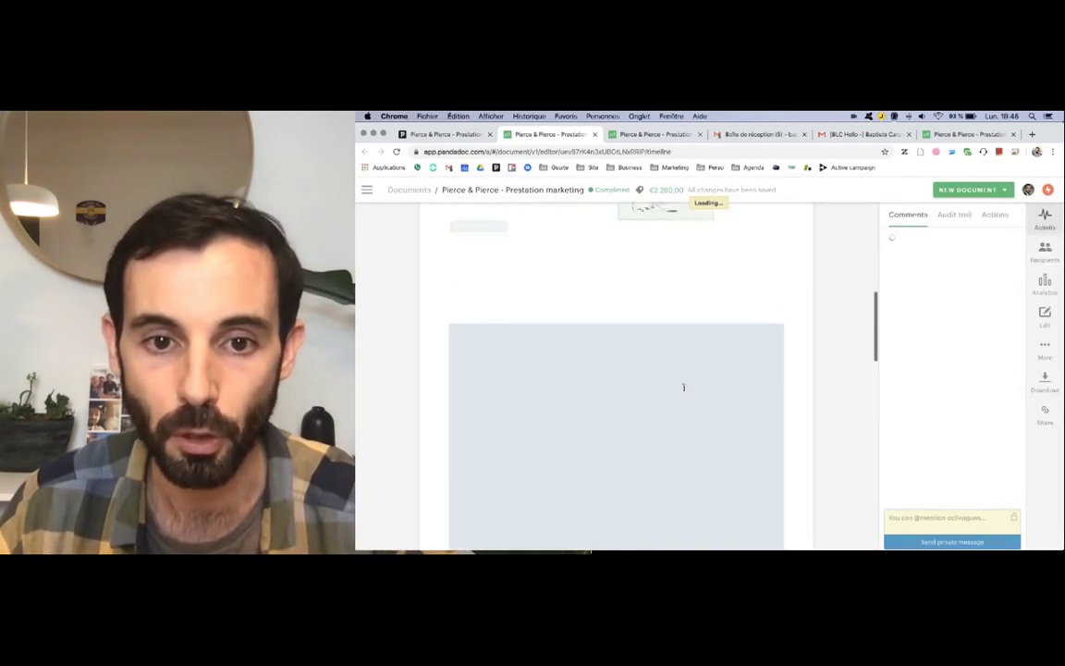
scroll(684, 388, up, 4)
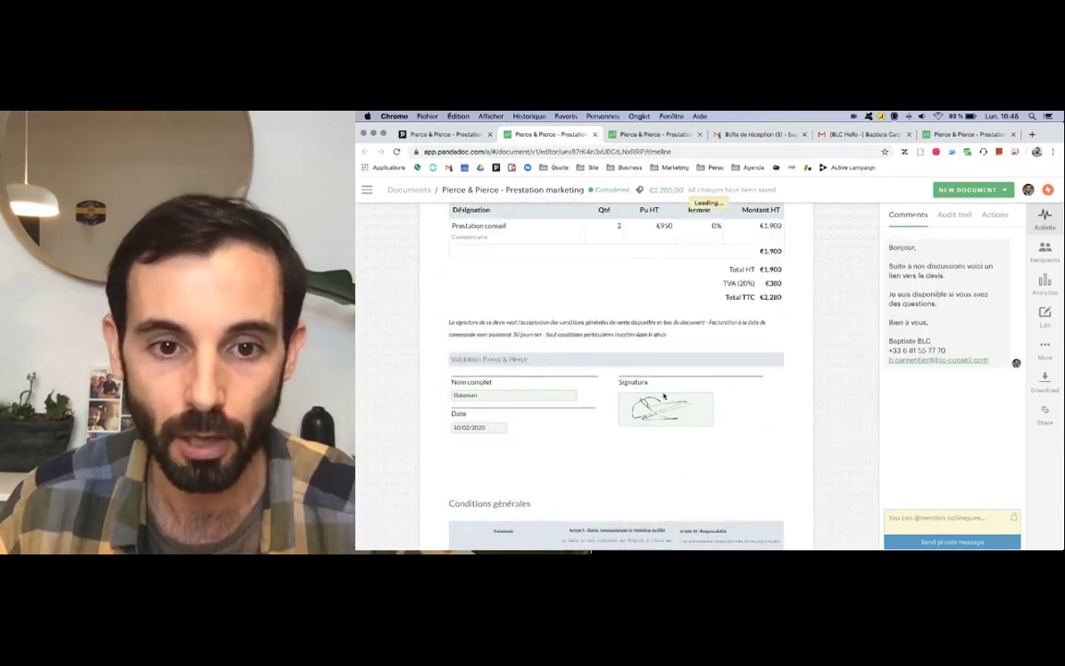
scroll(662, 409, up, 3)
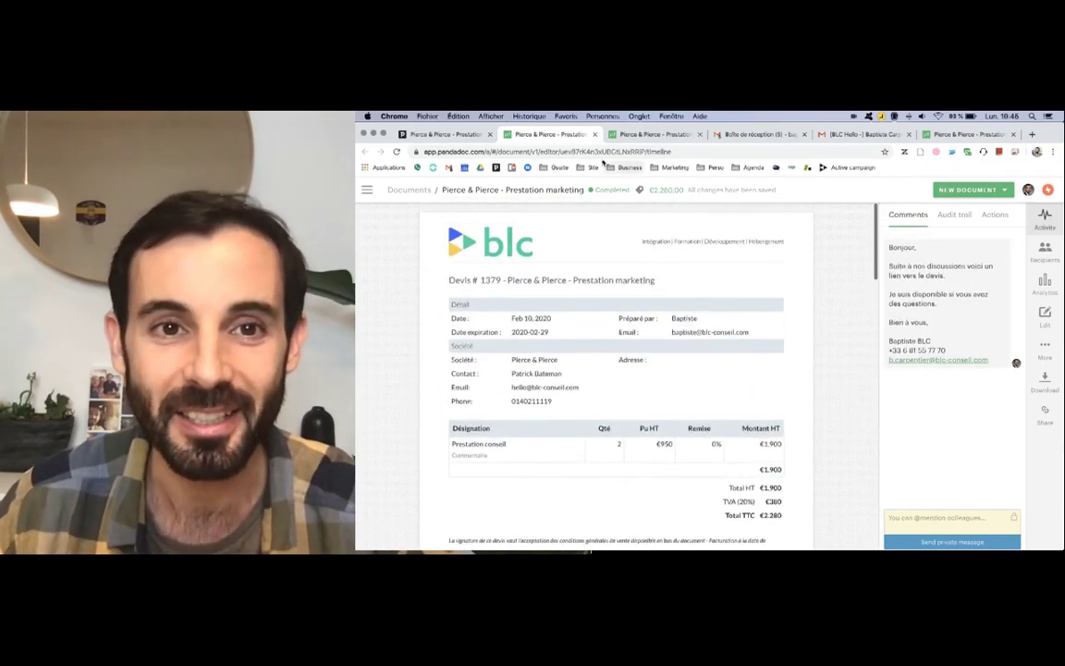
click(446, 134)
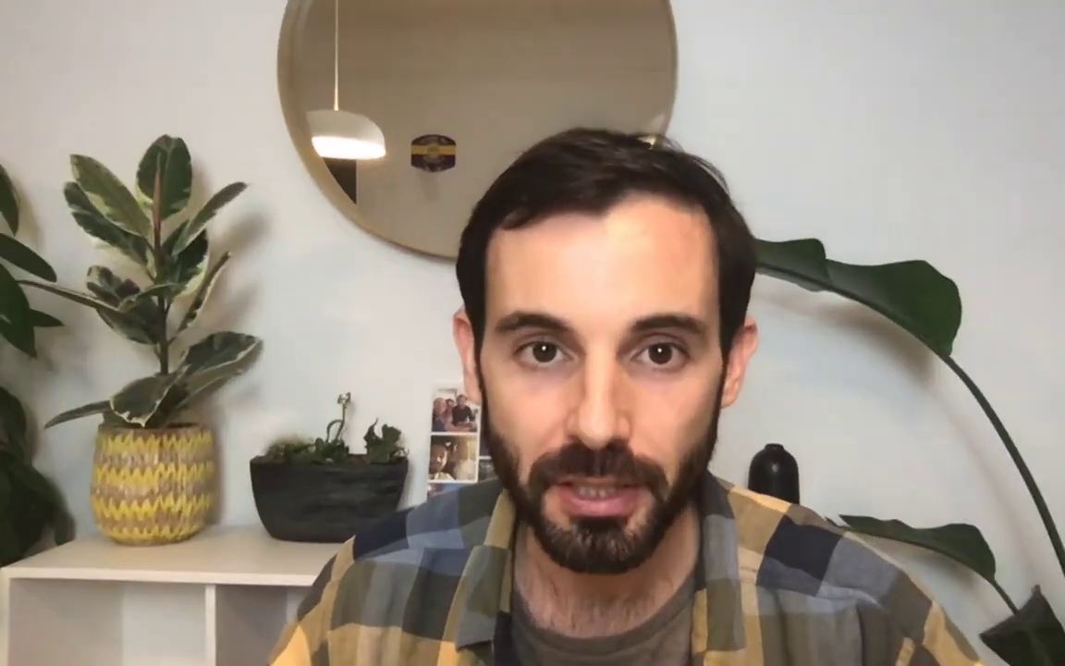